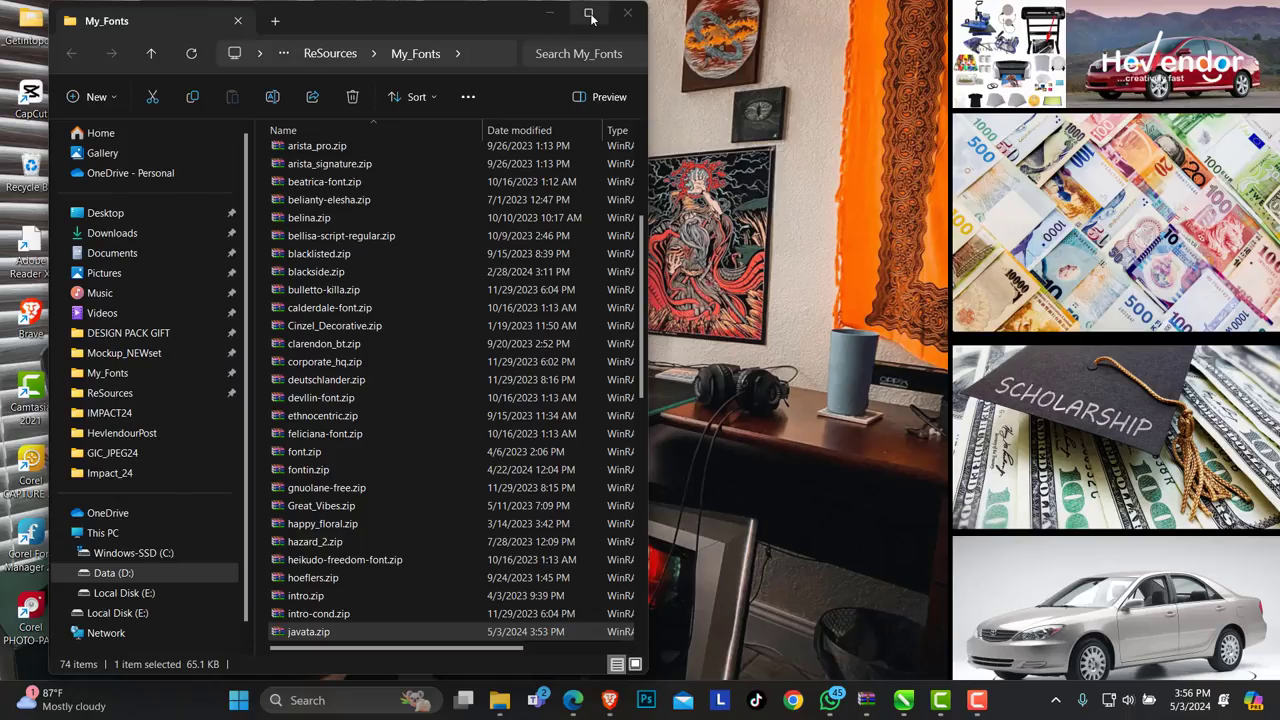
# Step: Maximize the My_Fonts Explorer window so all 74 zipped font archives are listed
pyautogui.click(586, 14)
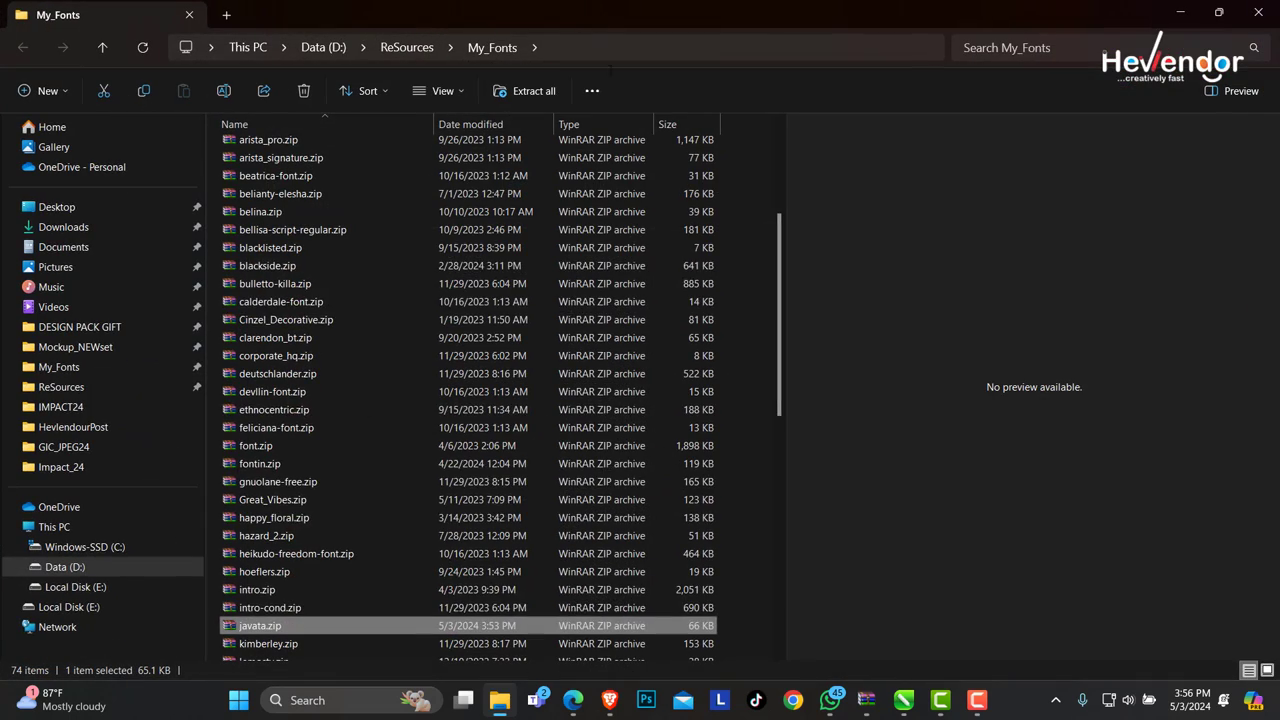
# Step: Install JAVATA.otf from javata.zip, replacing the copy already on the system
pyautogui.doubleClick(262, 632)
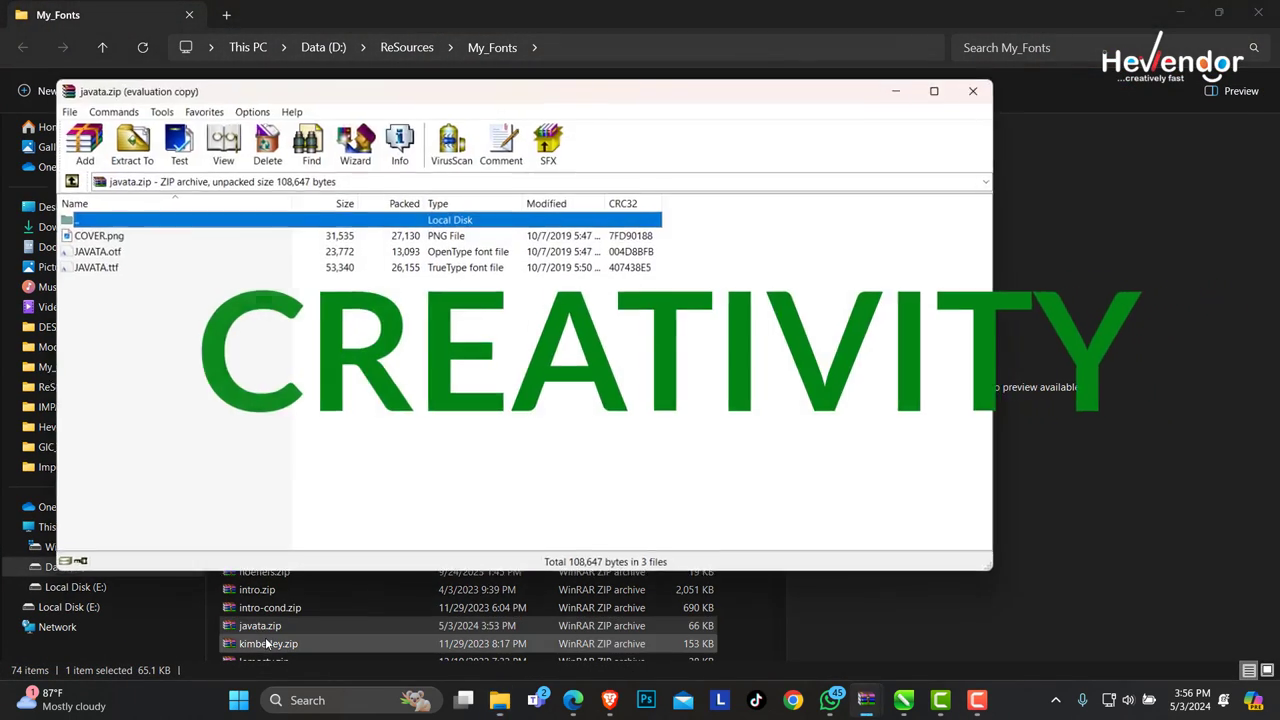
pyautogui.click(94, 252)
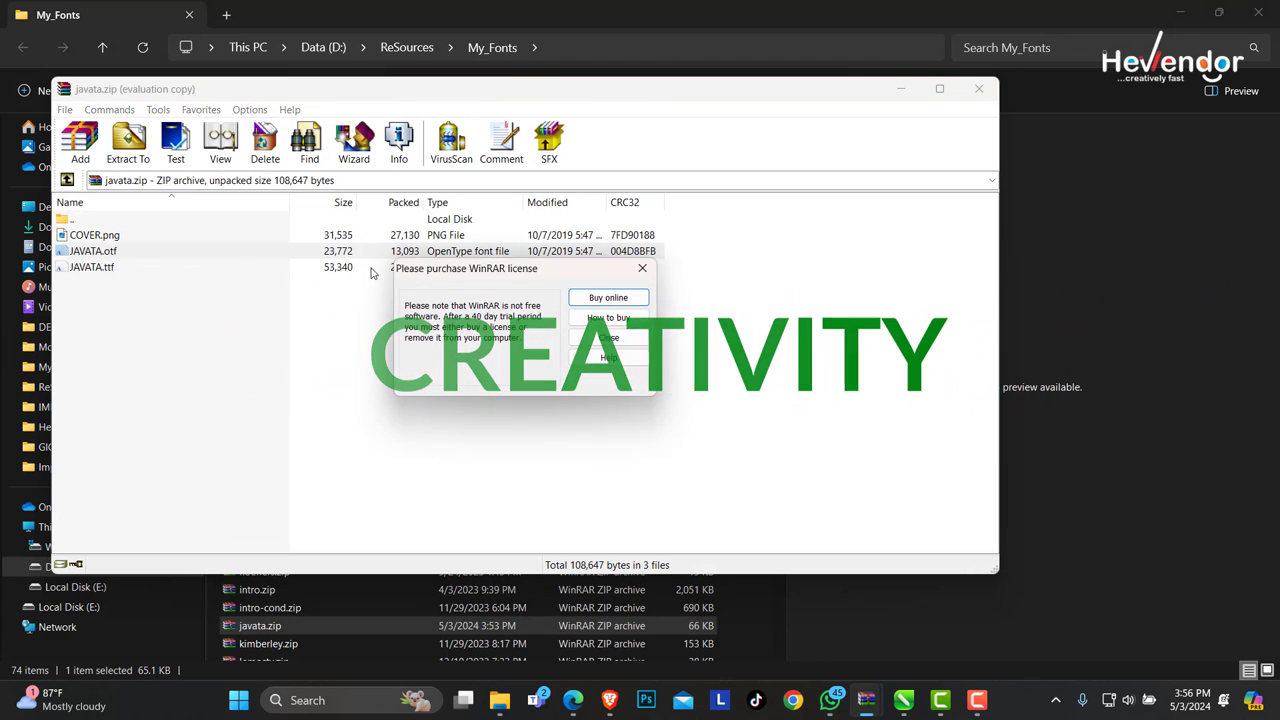
pyautogui.click(609, 338)
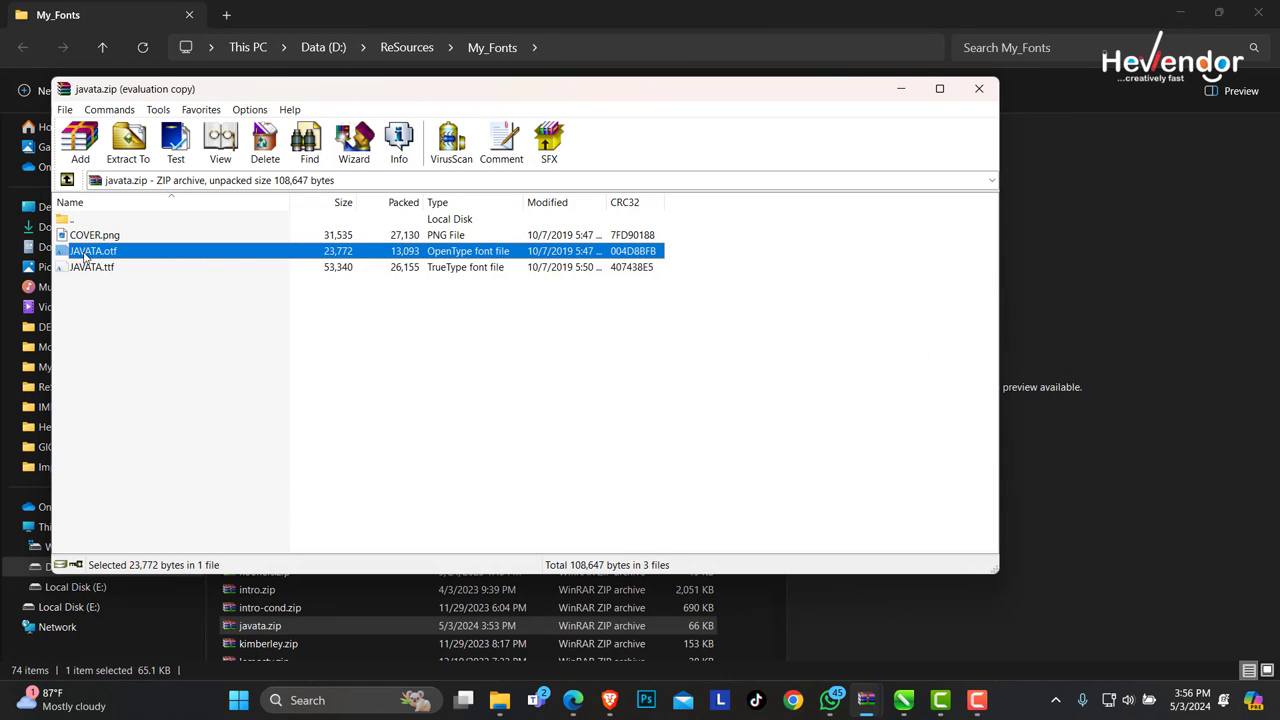
pyautogui.doubleClick(90, 252)
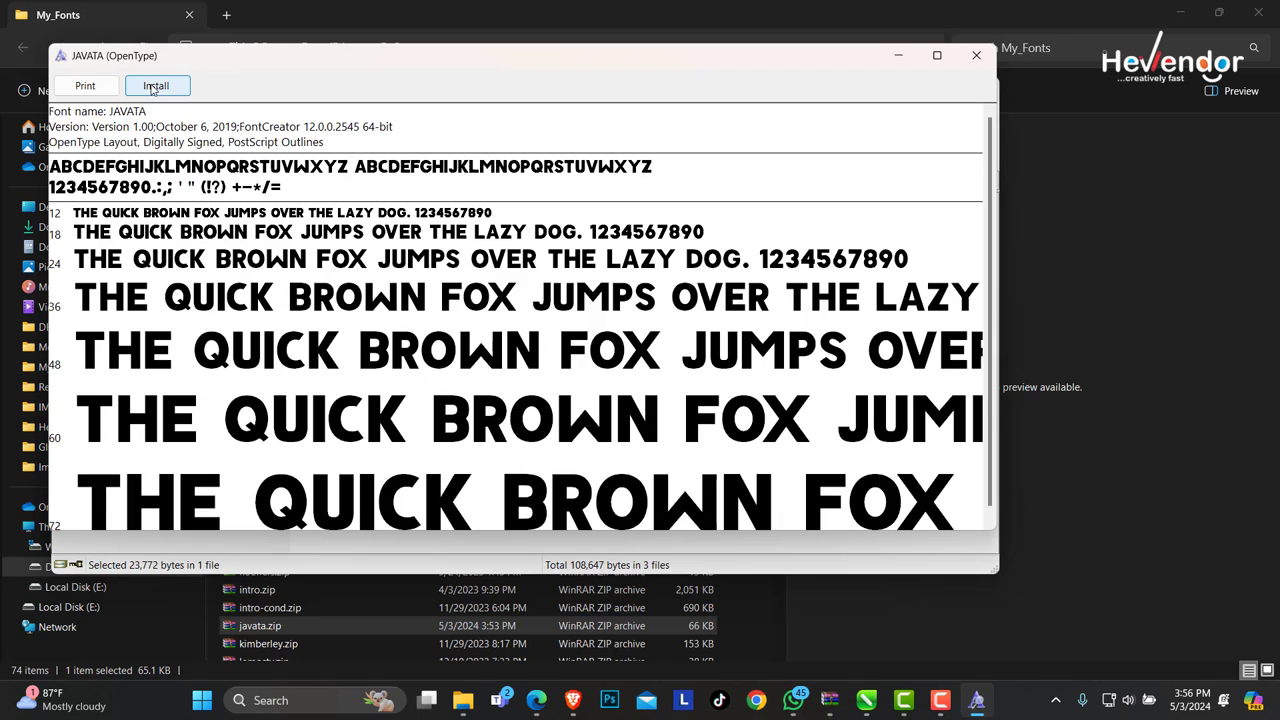
pyautogui.click(154, 87)
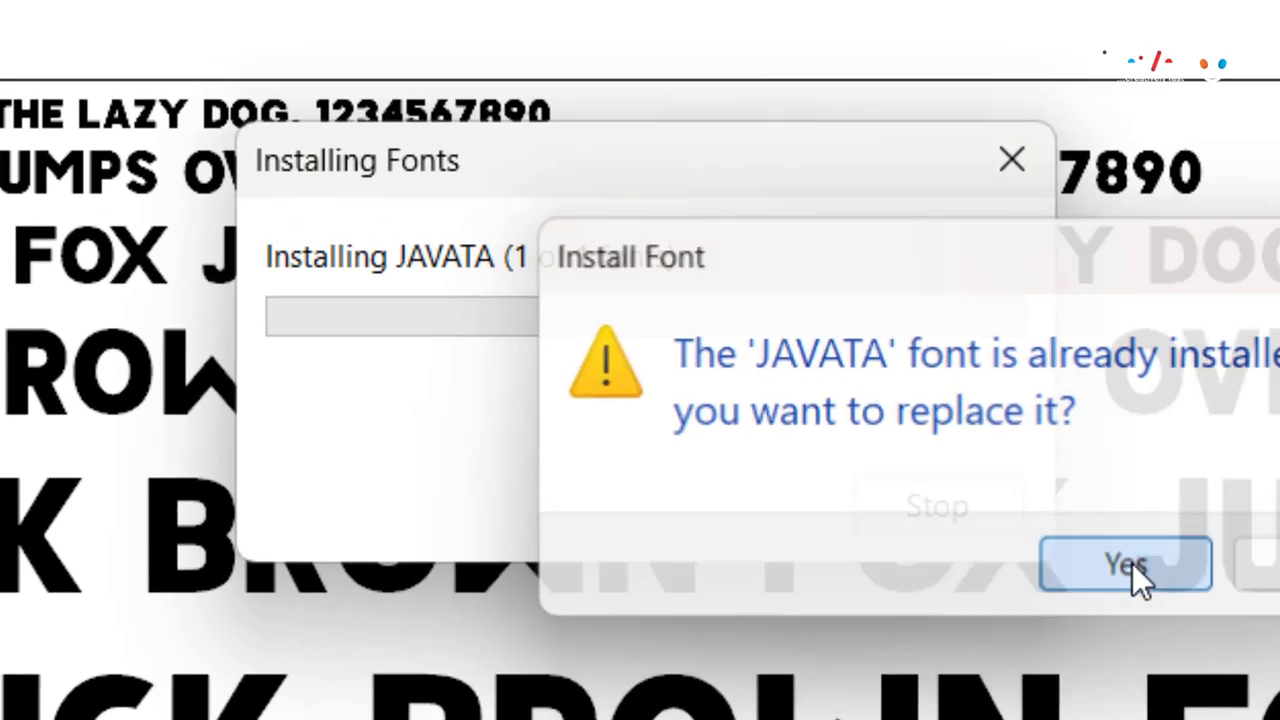
pyautogui.click(679, 359)
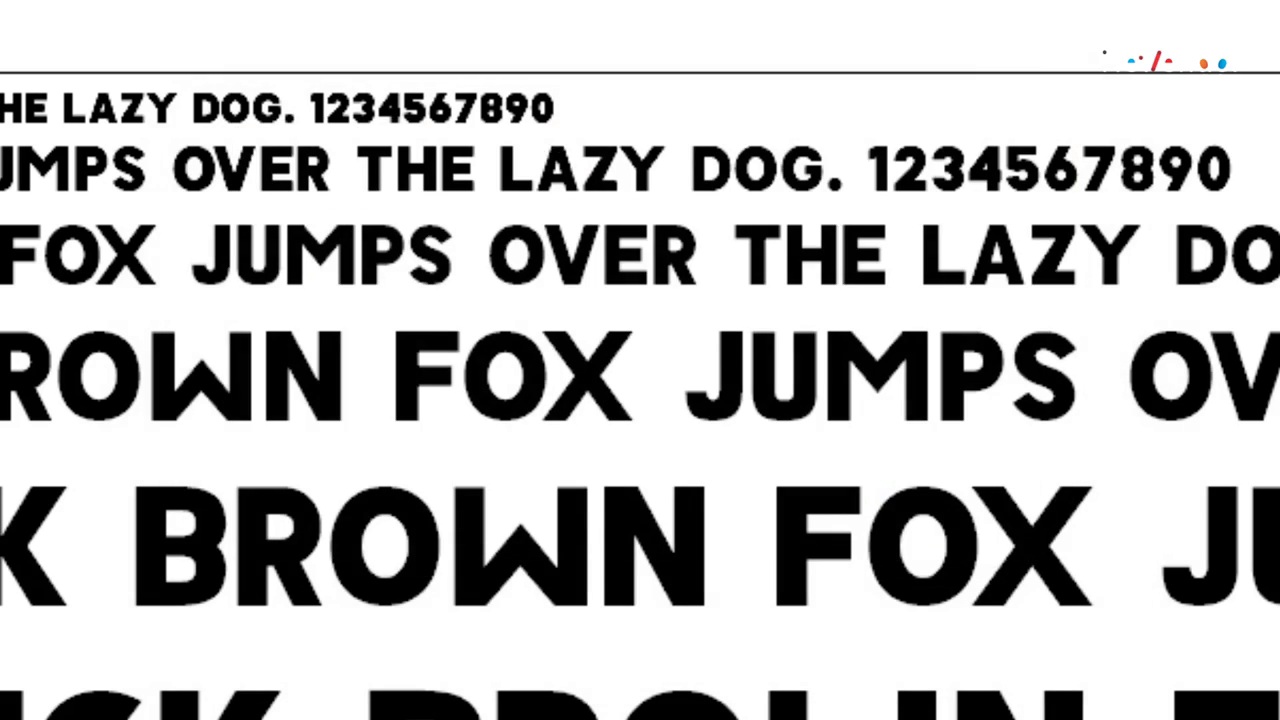
# Step: Close the JAVATA preview and install FelicianaDemo-Ea4dr.ttf from feliciana-font.zip
pyautogui.hotkey('alt', 'F4')
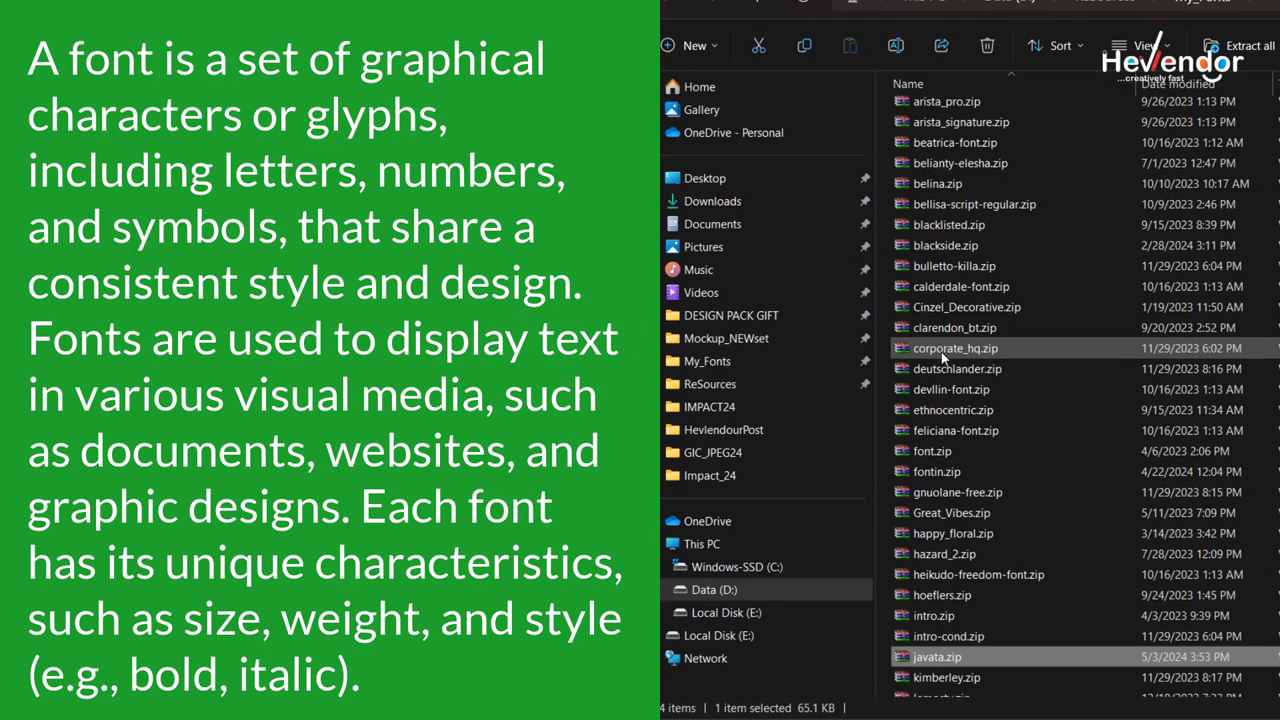
pyautogui.click(937, 436)
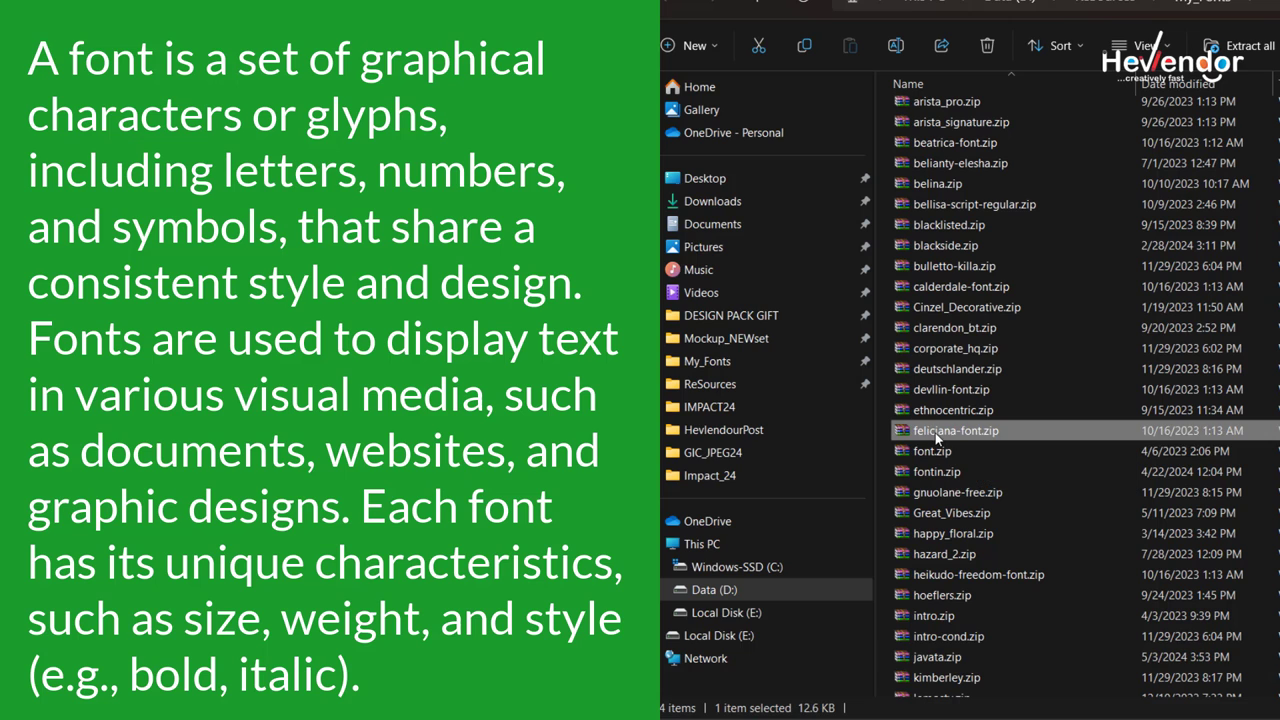
pyautogui.doubleClick(935, 437)
pyautogui.doubleClick(742, 229)
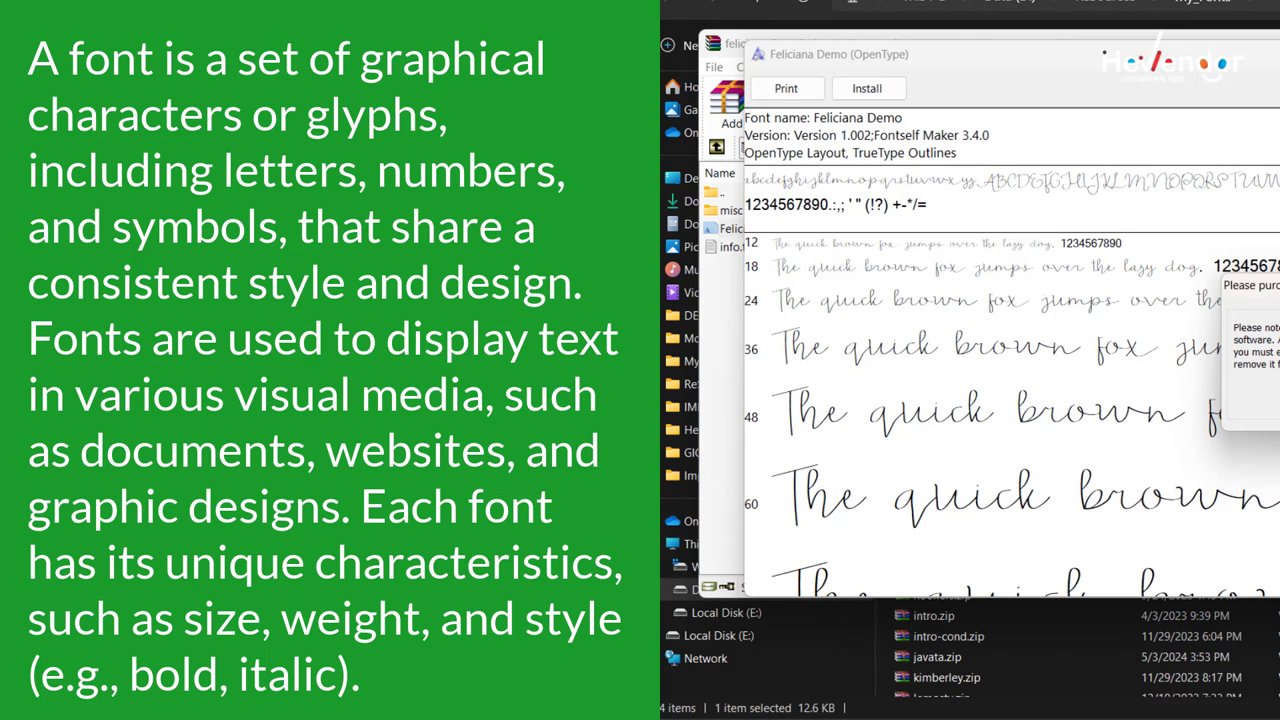
pyautogui.click(867, 88)
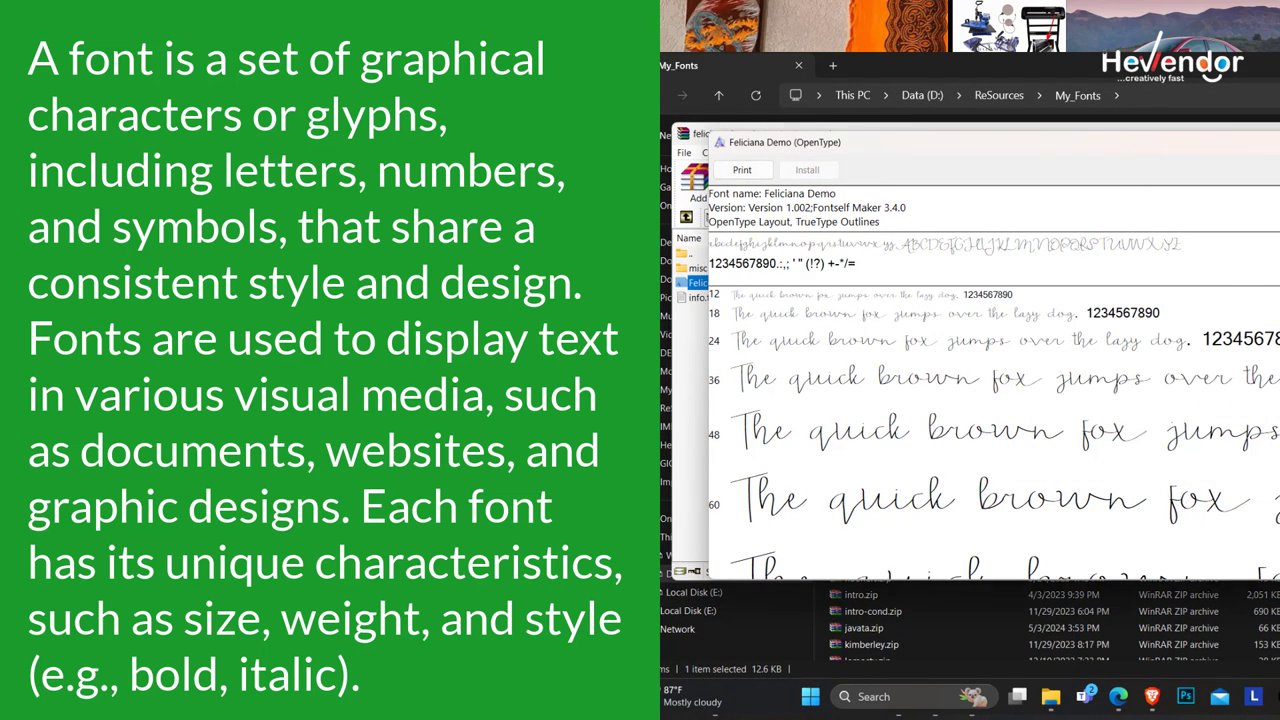
pyautogui.hotkey('alt', 'F4')
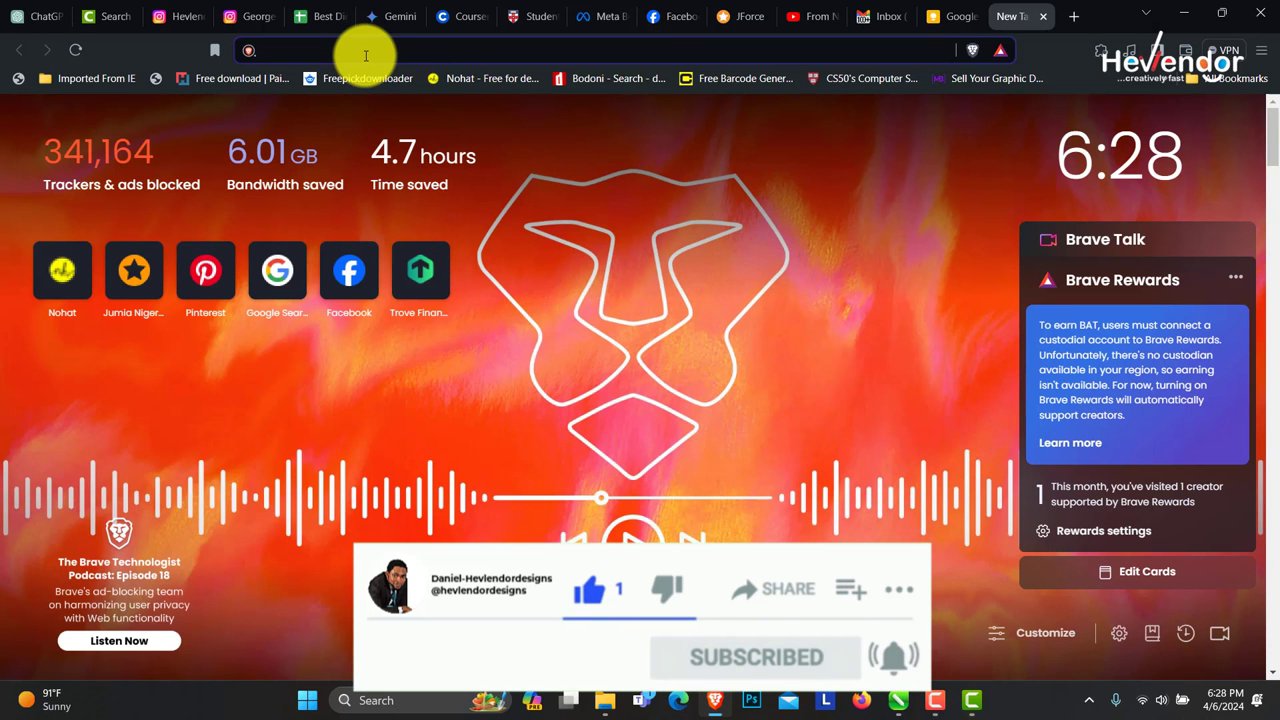
# Step: Go to google.com and search for 'google font' from the suggestions
pyautogui.write('gooo')
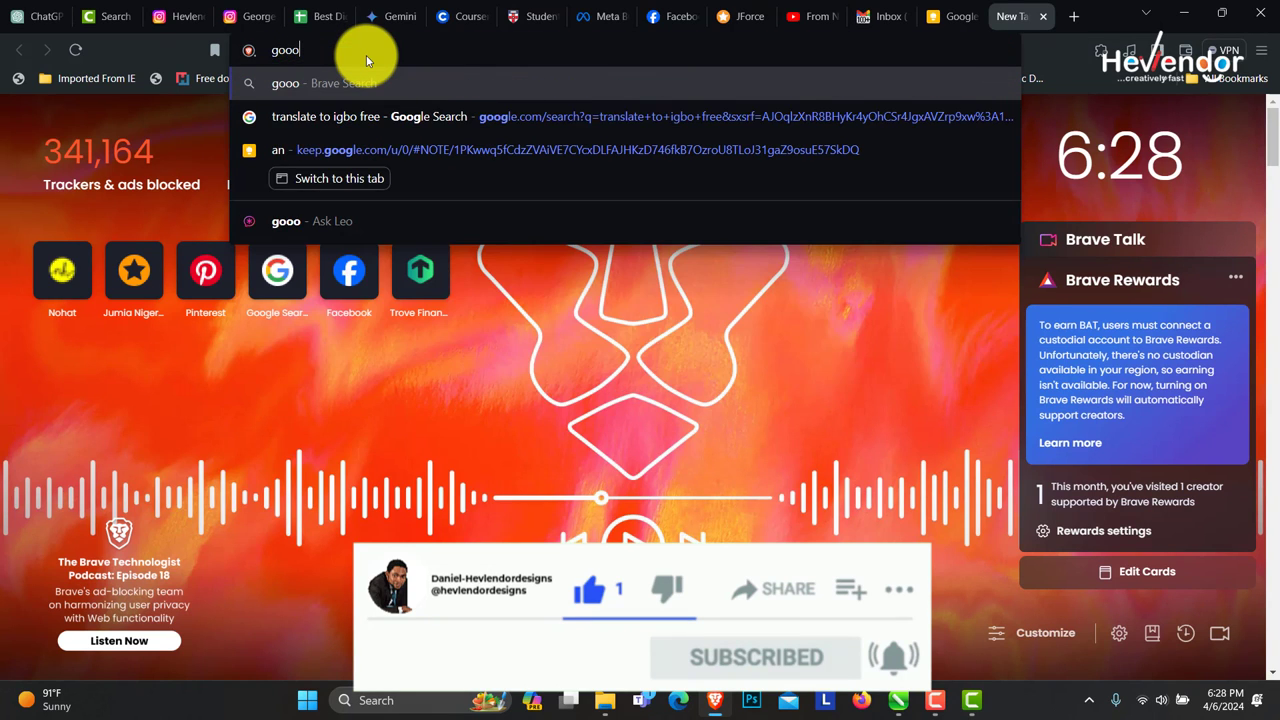
pyautogui.press('BackSpace')
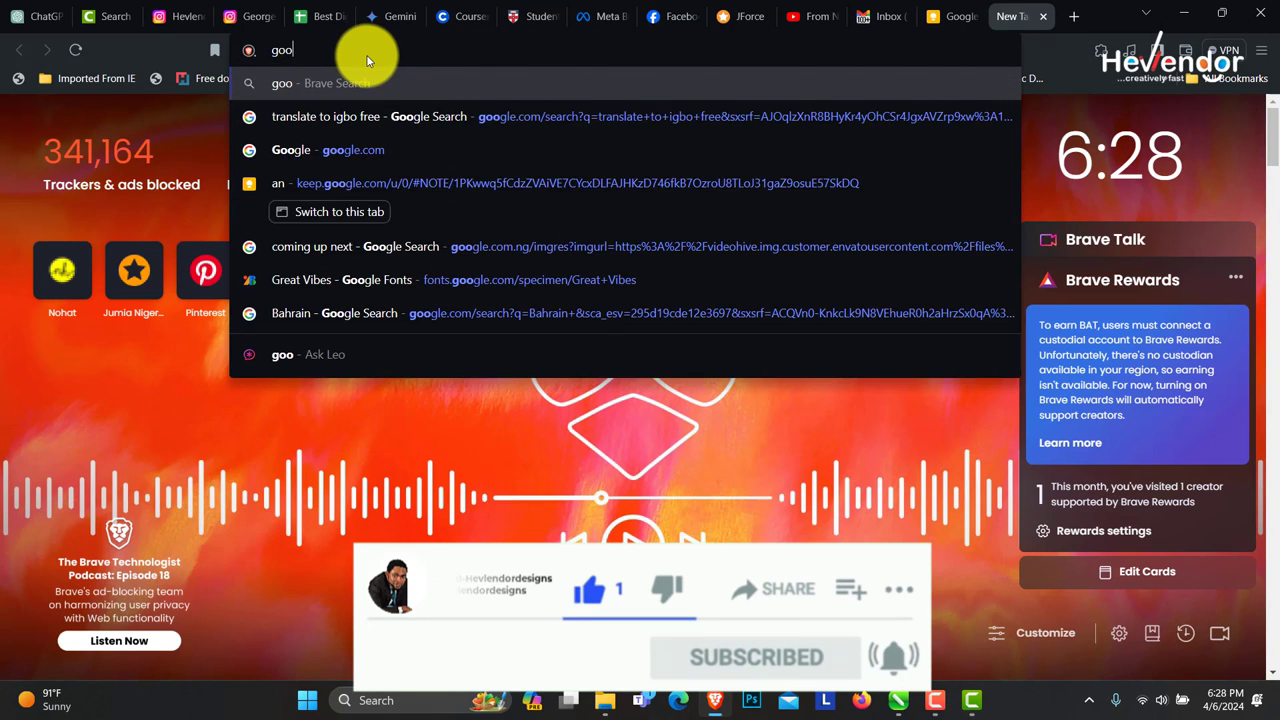
pyautogui.write('g')
pyautogui.write('le.co')
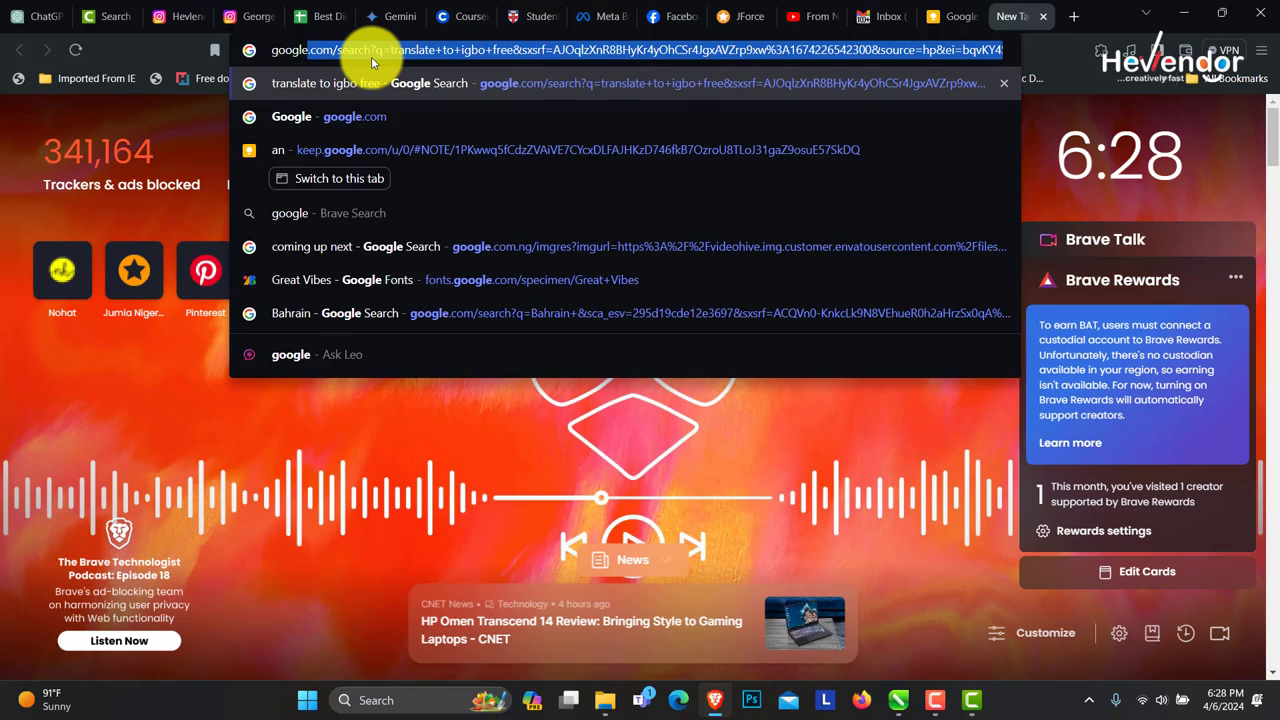
pyautogui.write('m')
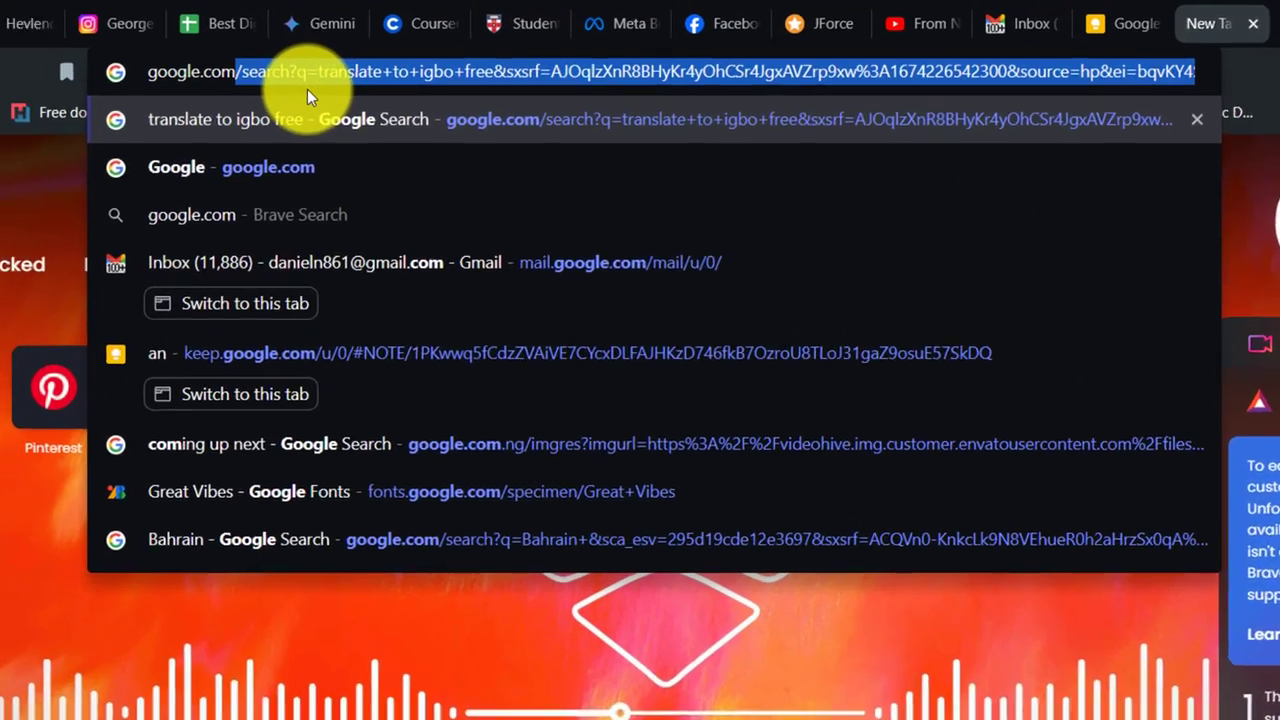
pyautogui.press('Return')
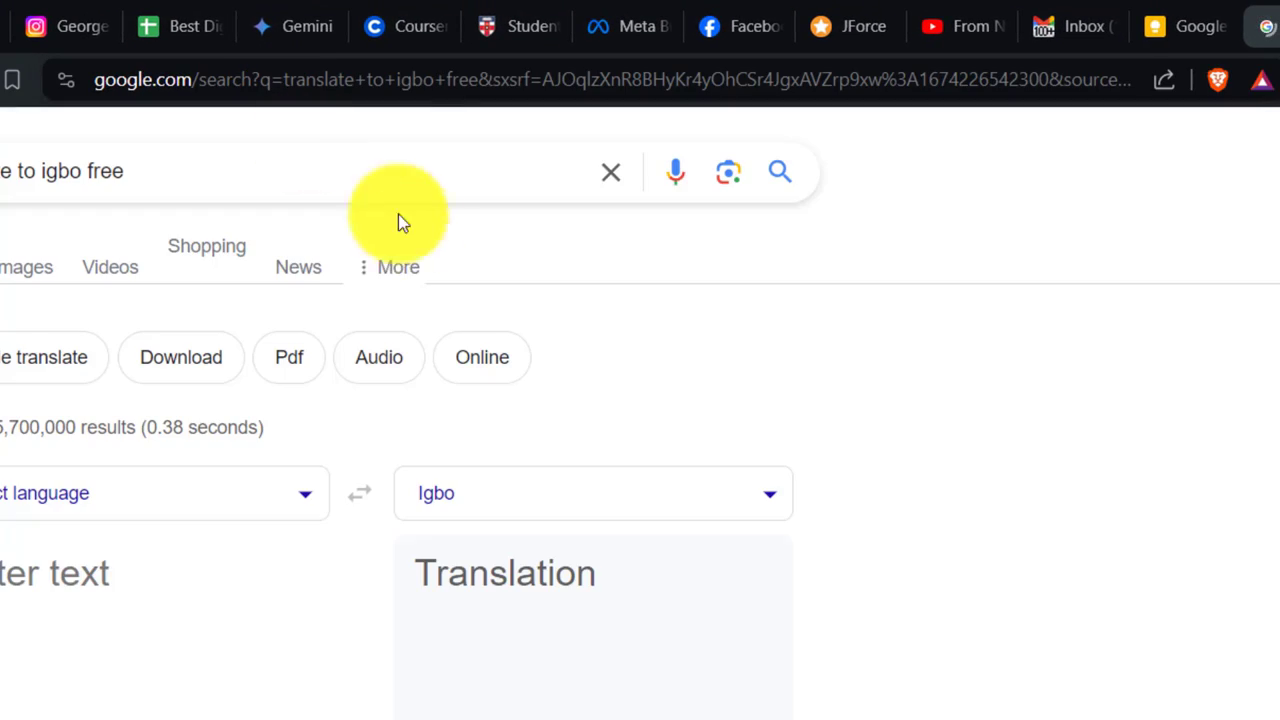
pyautogui.click(611, 171)
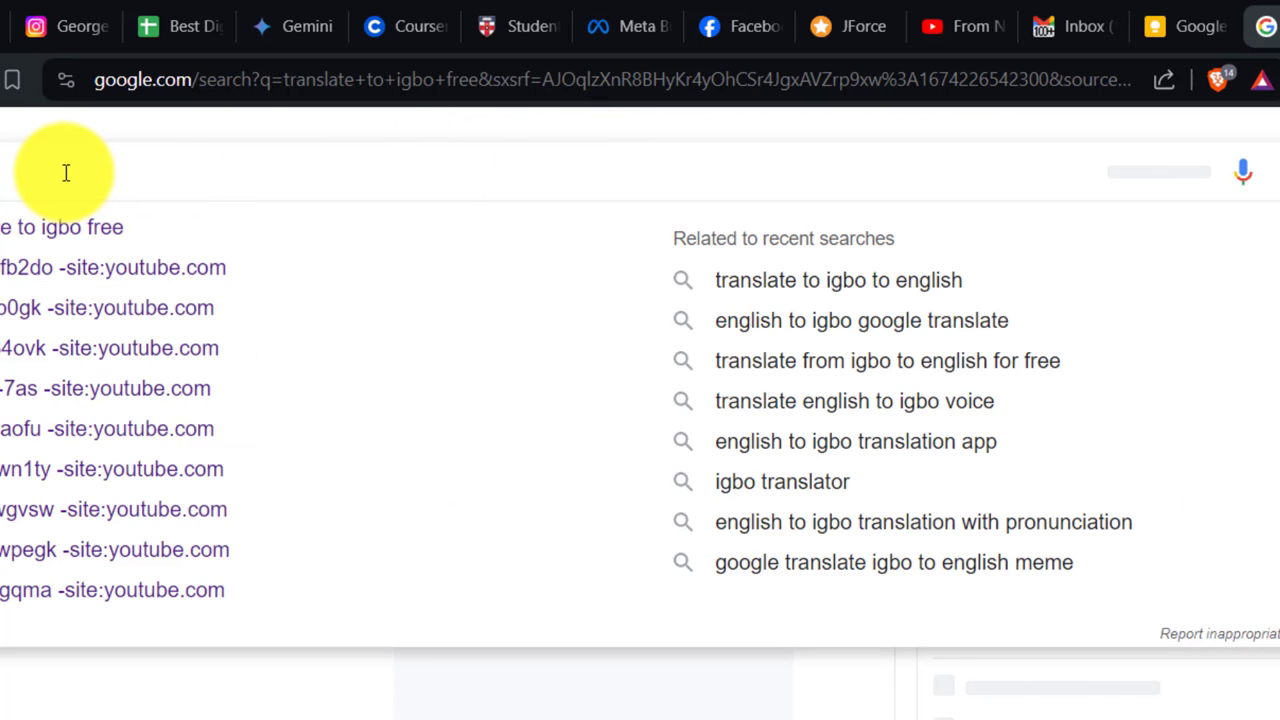
pyautogui.write('goo')
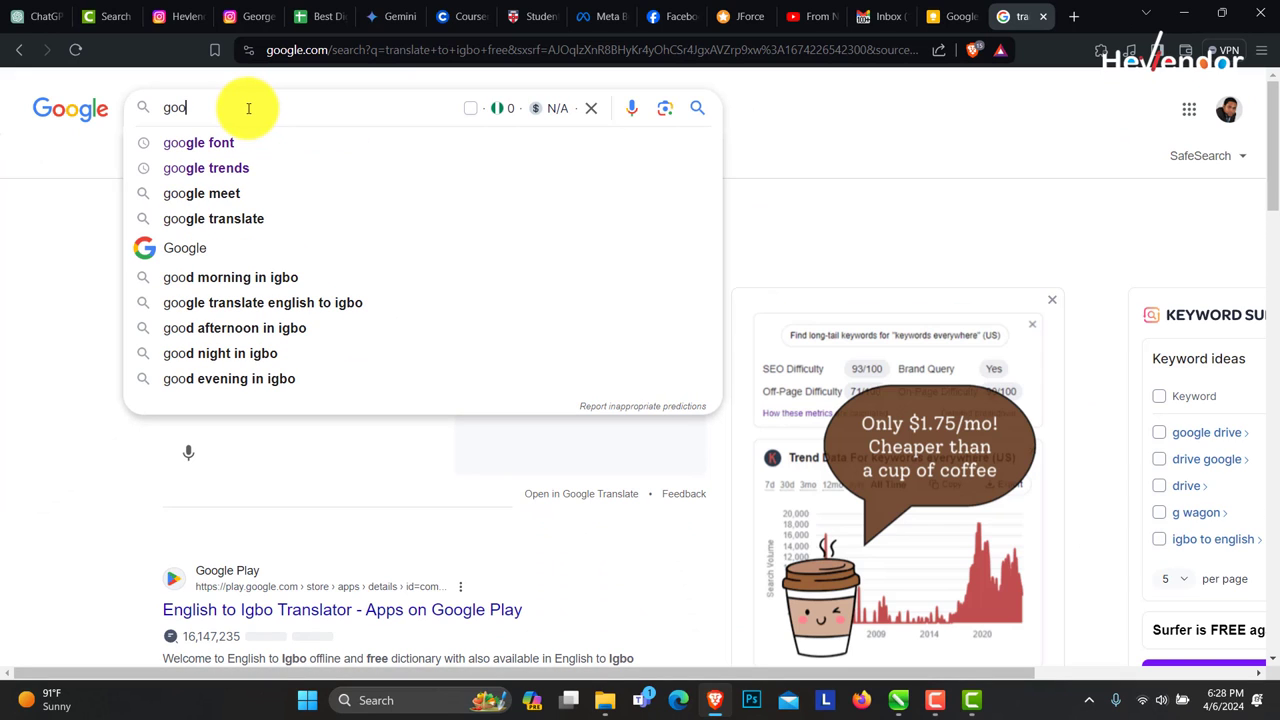
pyautogui.click(228, 143)
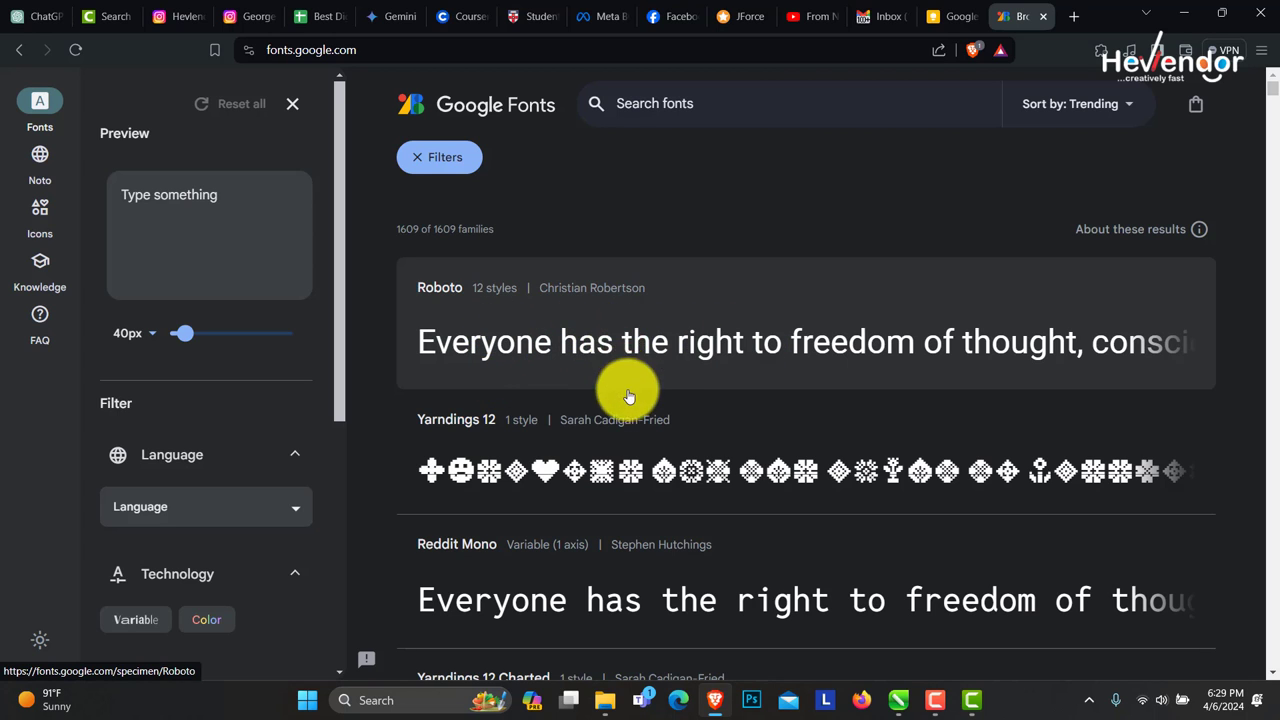
# Step: Scroll the Google Fonts list, briefly visiting Roboto, until the Inter entry shows
pyautogui.scroll(-2, 620, 400)
pyautogui.scroll(-3, 609, 461)
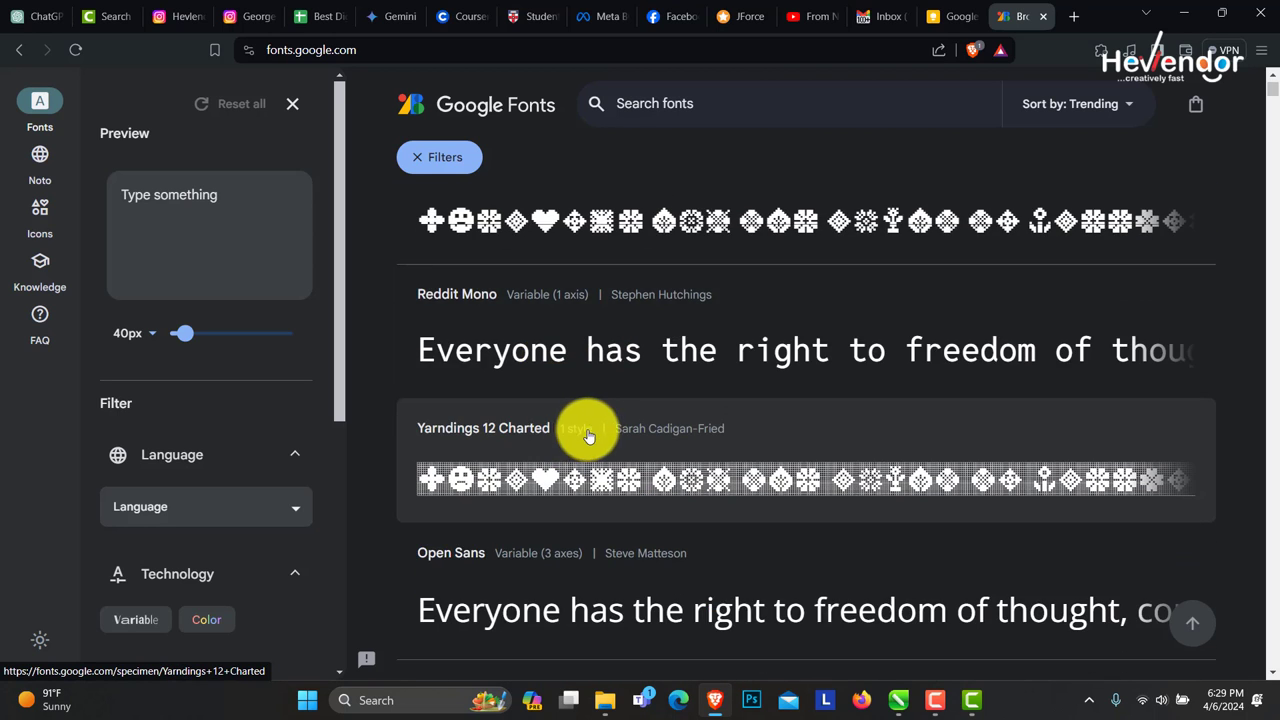
pyautogui.scroll(-1, 604, 480)
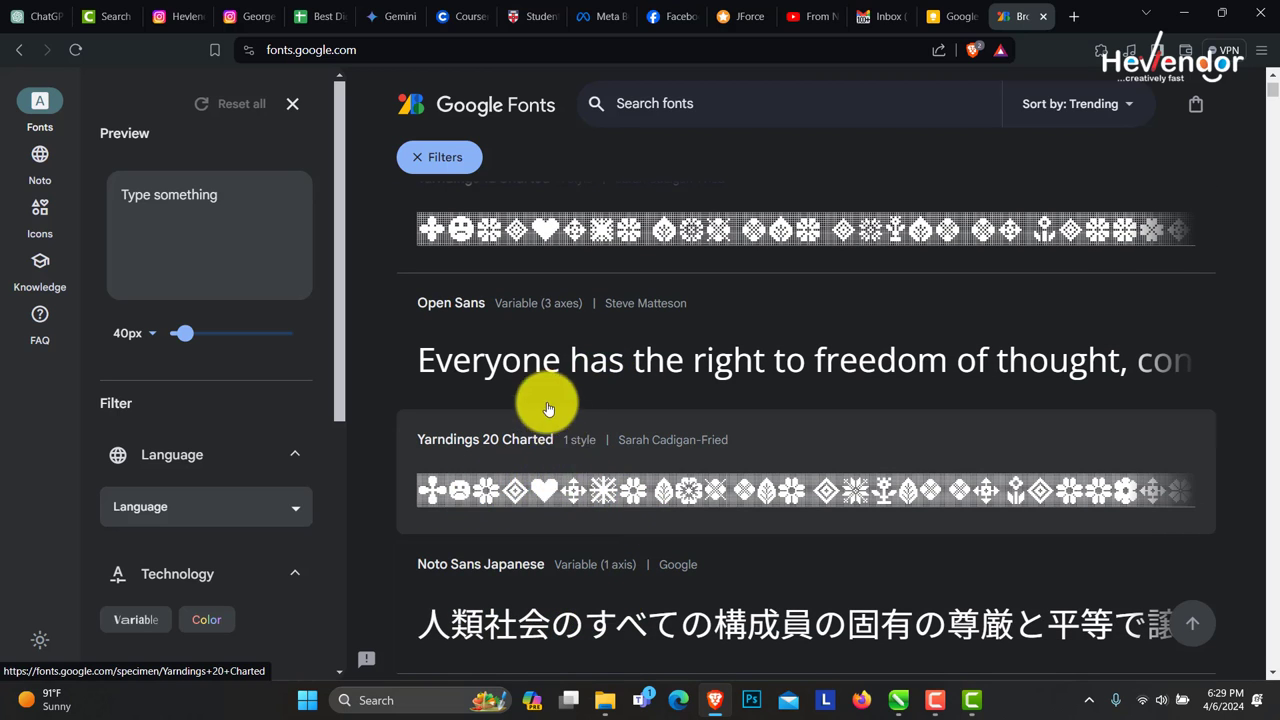
pyautogui.scroll(-6, 671, 523)
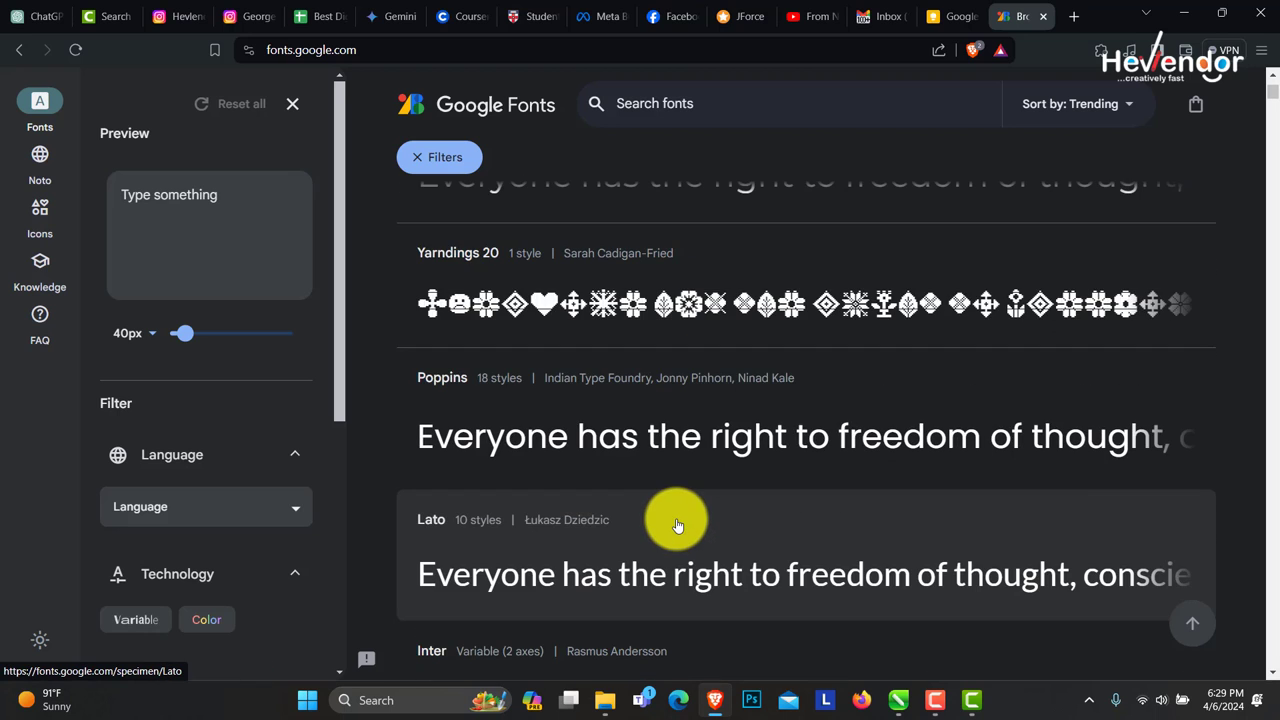
pyautogui.scroll(10, 677, 523)
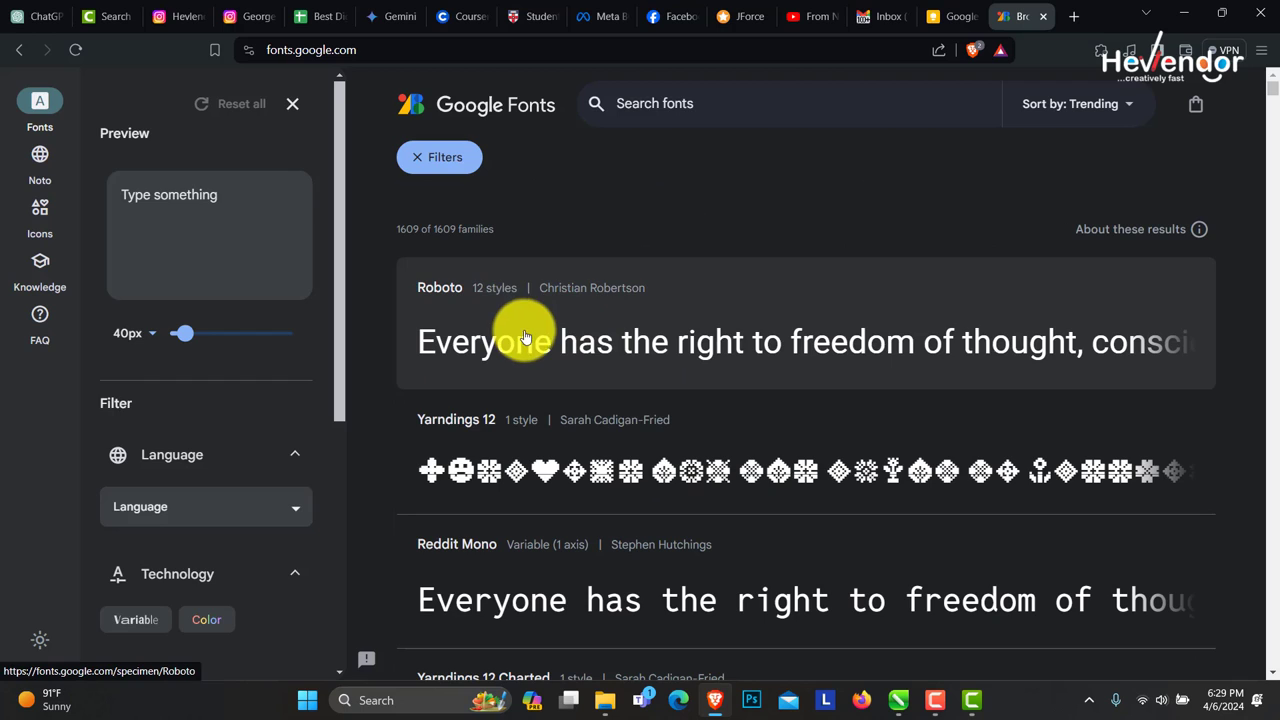
pyautogui.click(525, 337)
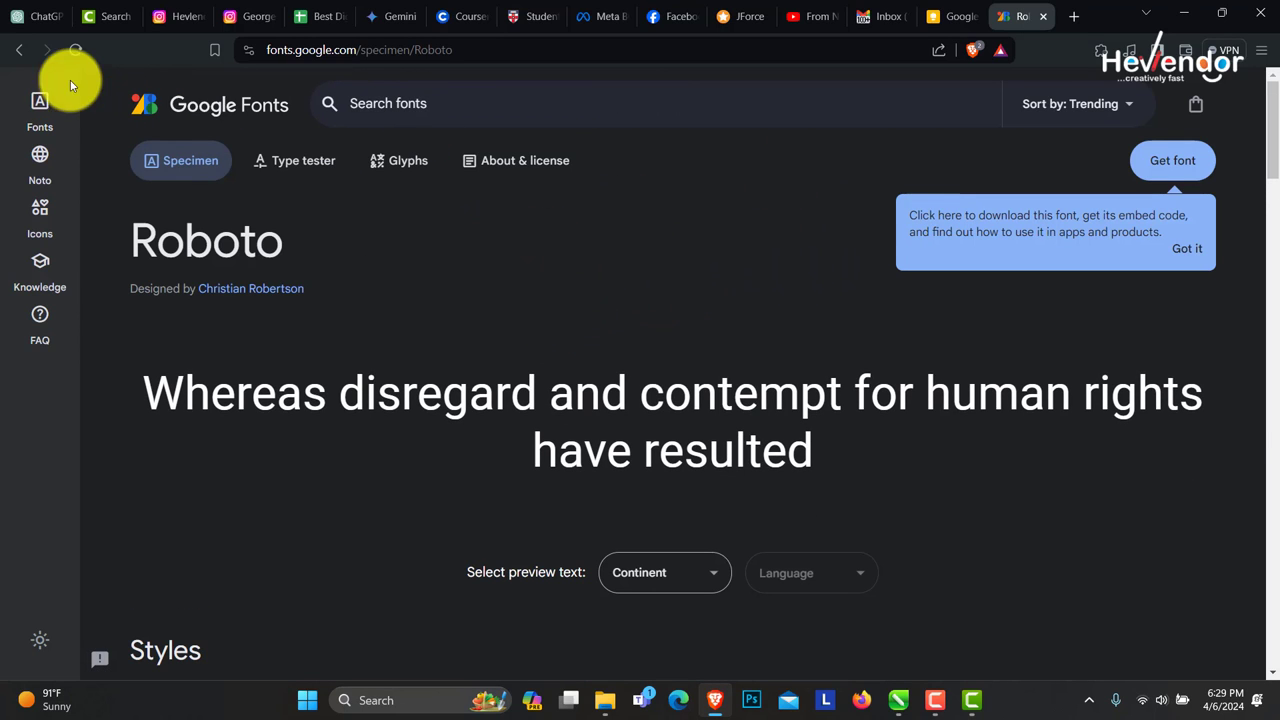
pyautogui.click(19, 50)
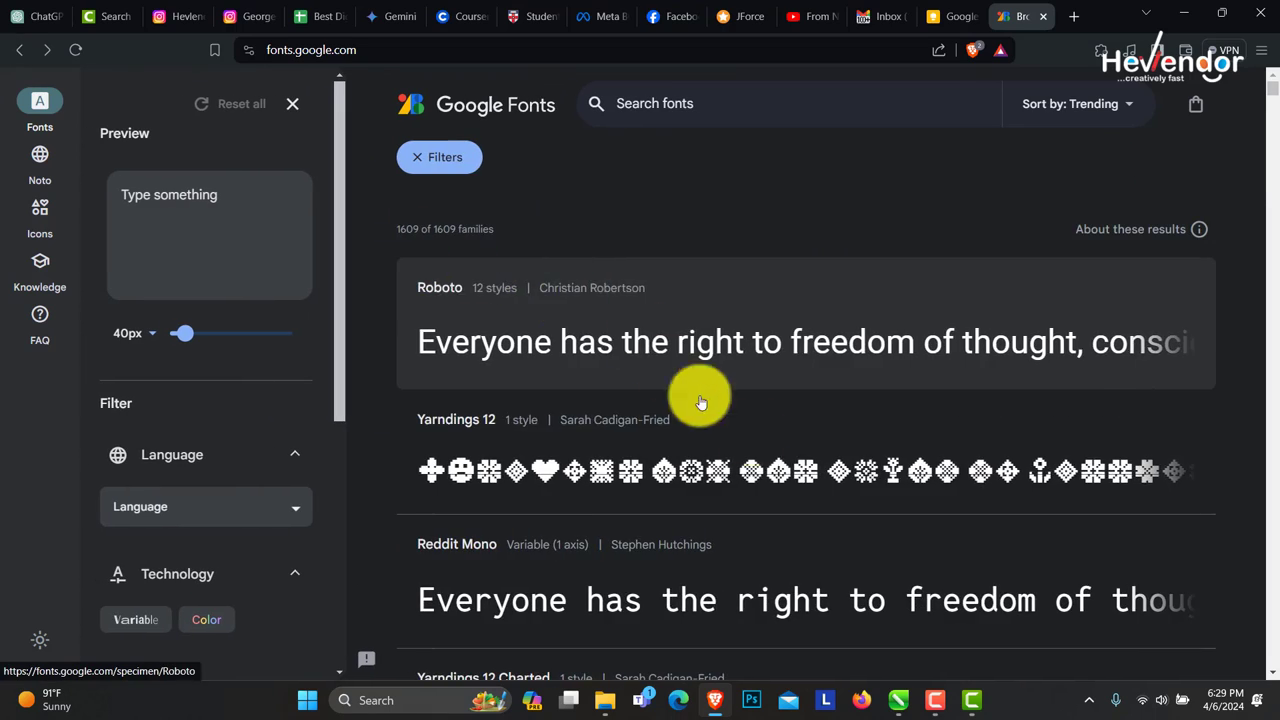
pyautogui.scroll(-5, 757, 471)
pyautogui.scroll(-4, 745, 485)
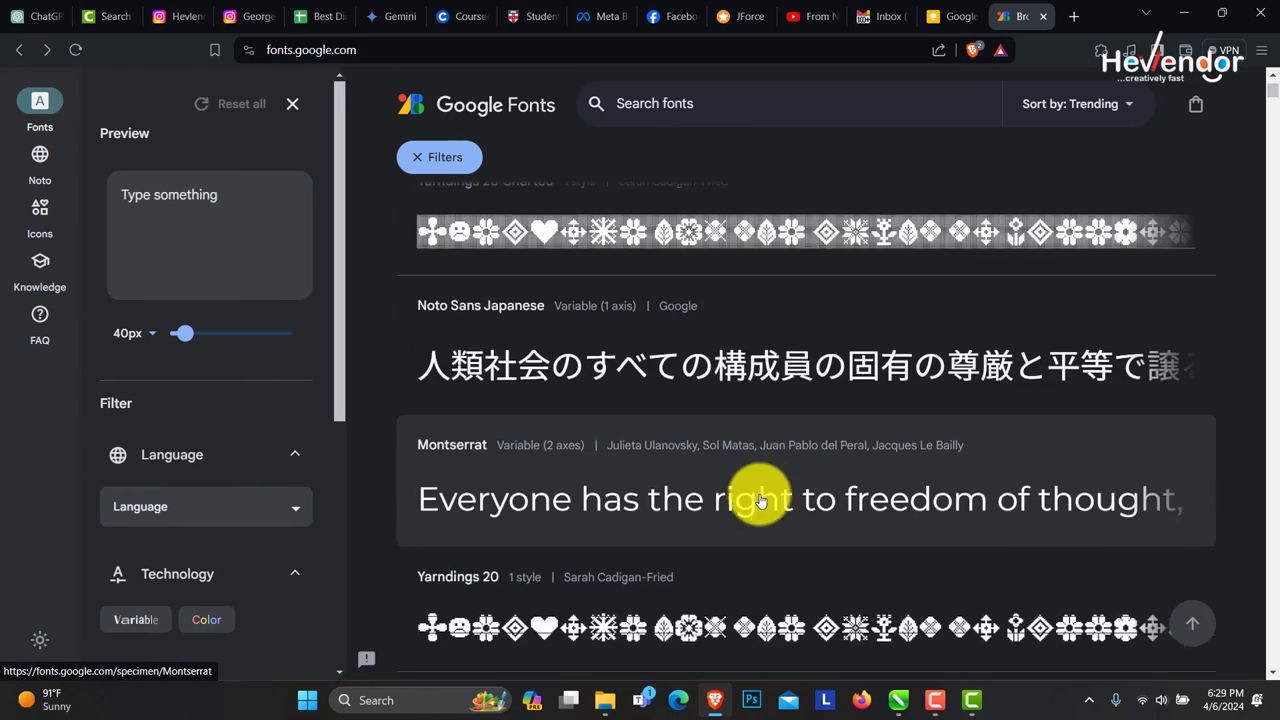
pyautogui.scroll(-3, 750, 492)
pyautogui.scroll(-4, 700, 487)
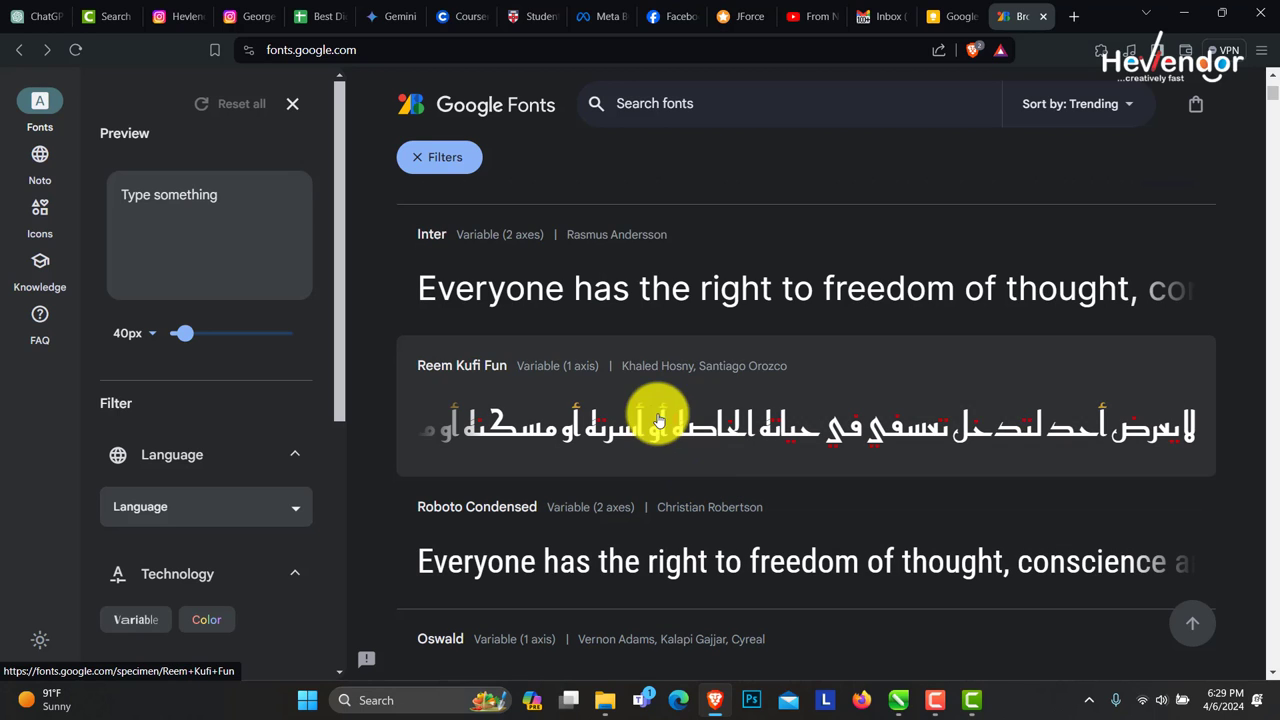
# Step: Get the Inter font and download all of it as Inter.zip into Downloads
pyautogui.click(567, 291)
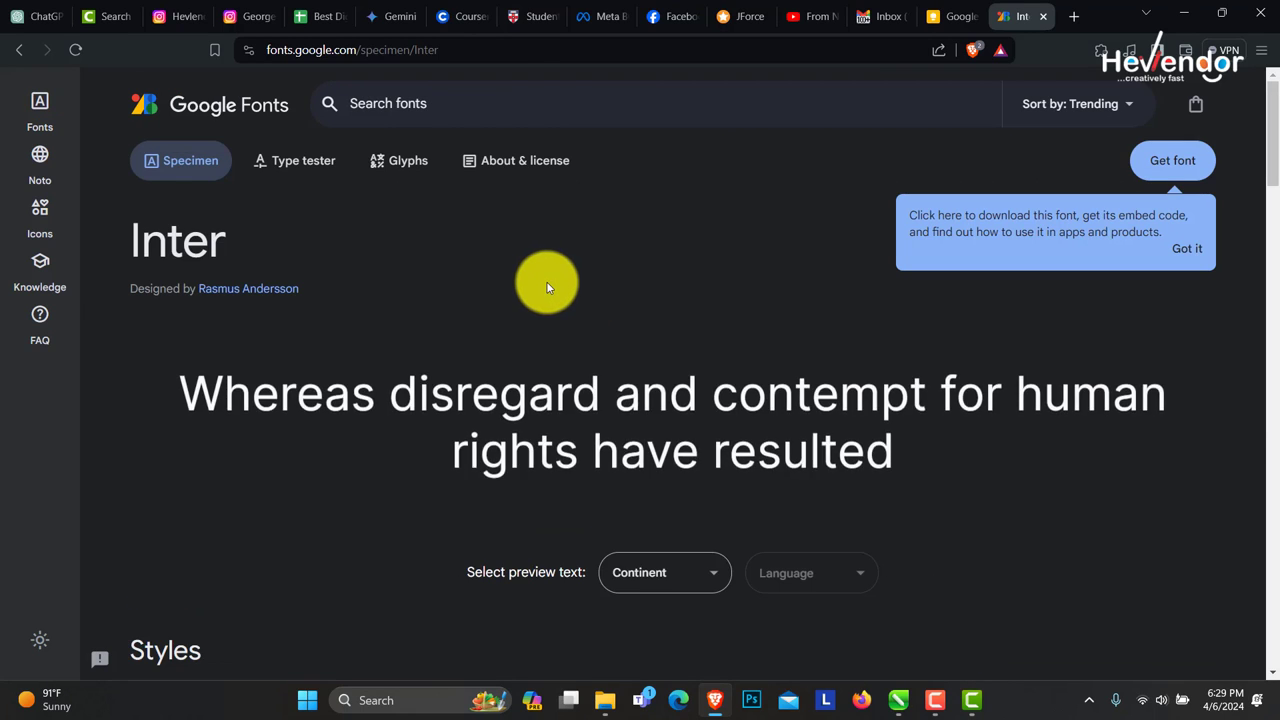
pyautogui.click(1178, 162)
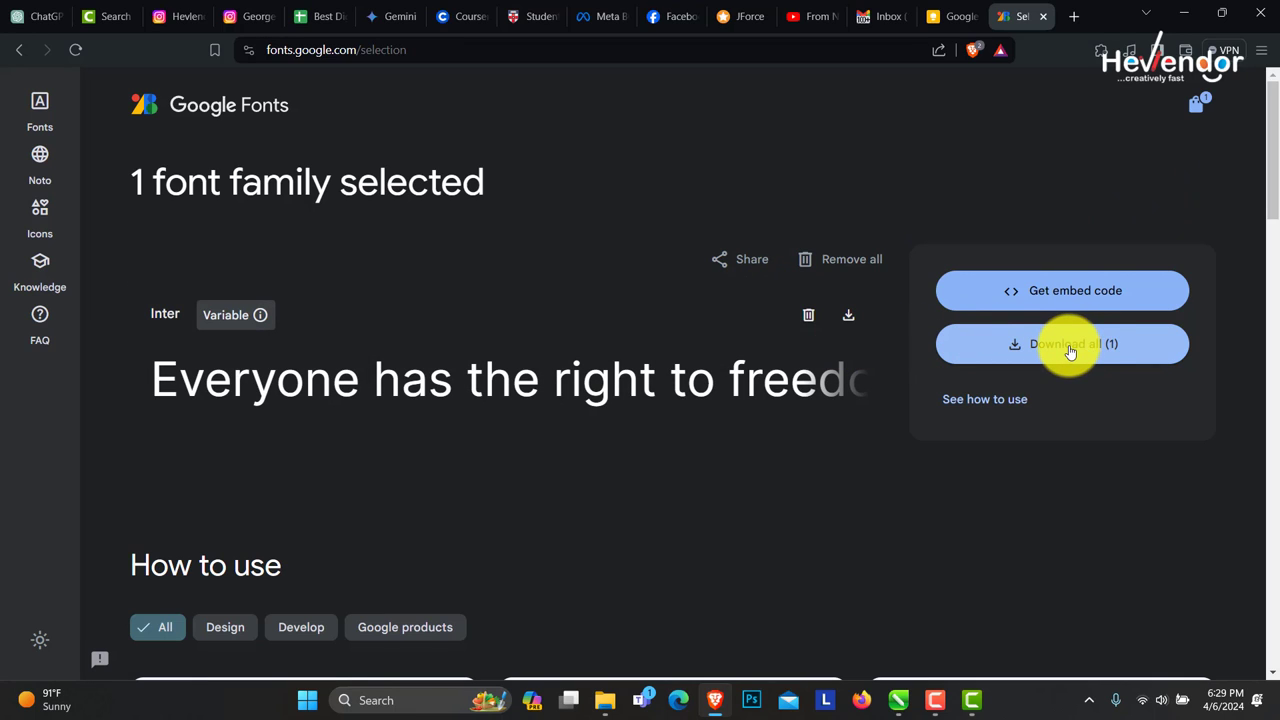
pyautogui.click(1060, 346)
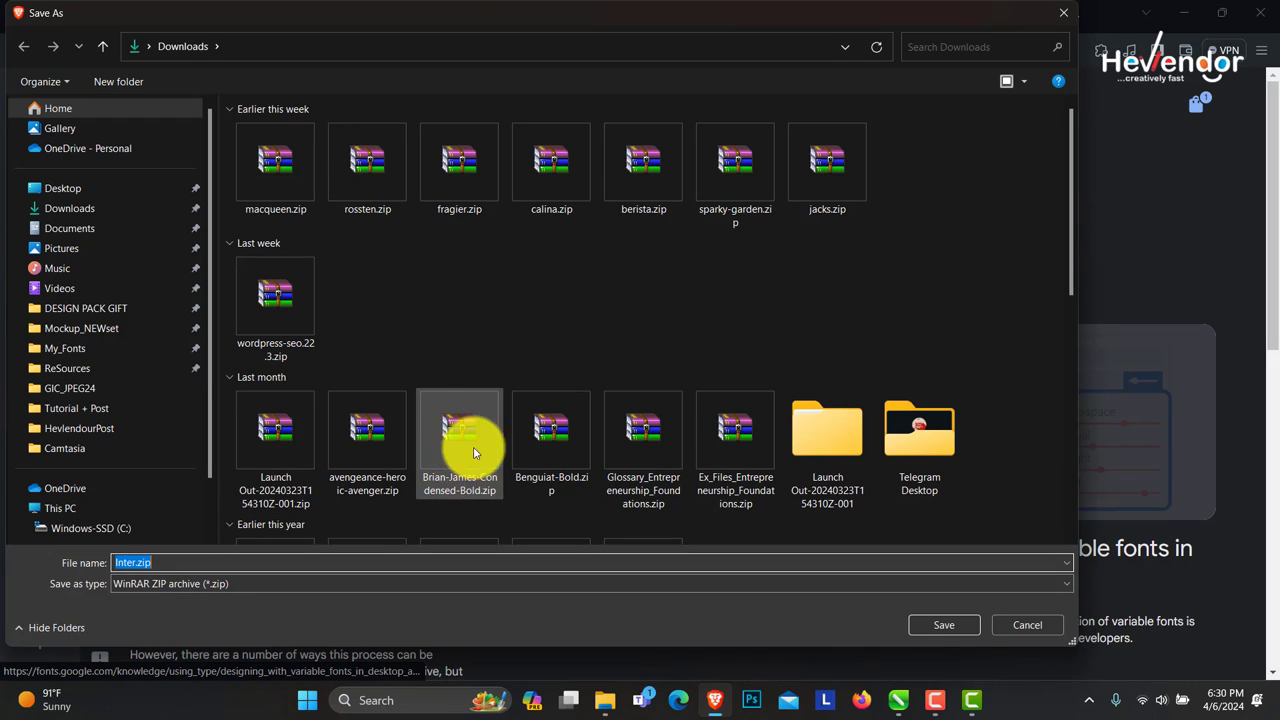
pyautogui.click(940, 626)
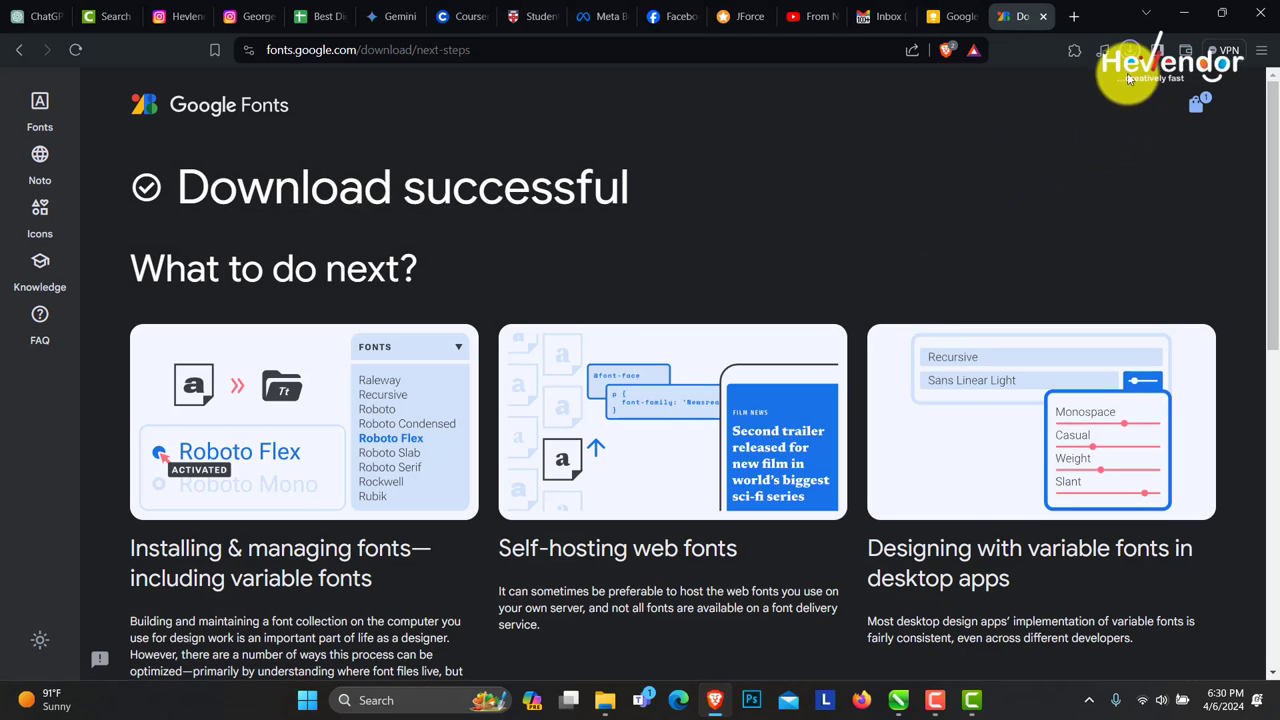
# Step: Show Inter.zip in its Downloads folder from Brave's recent downloads list
pyautogui.click(1130, 50)
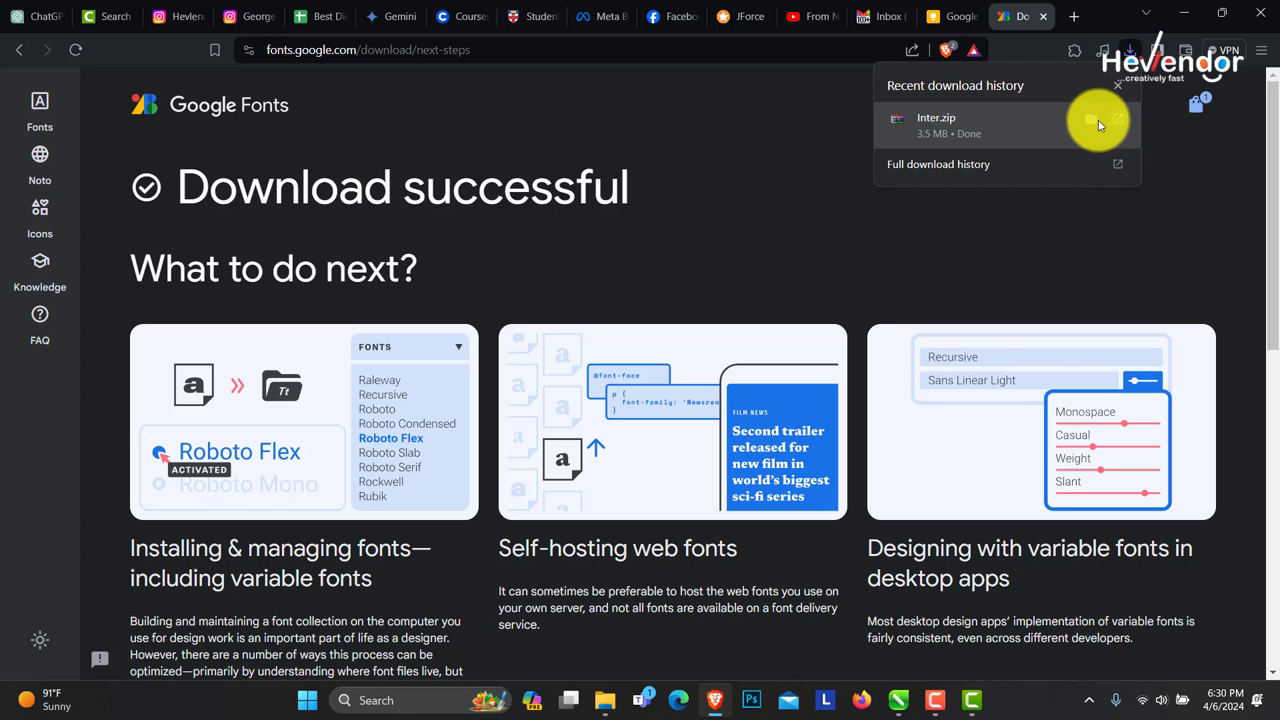
pyautogui.click(1093, 118)
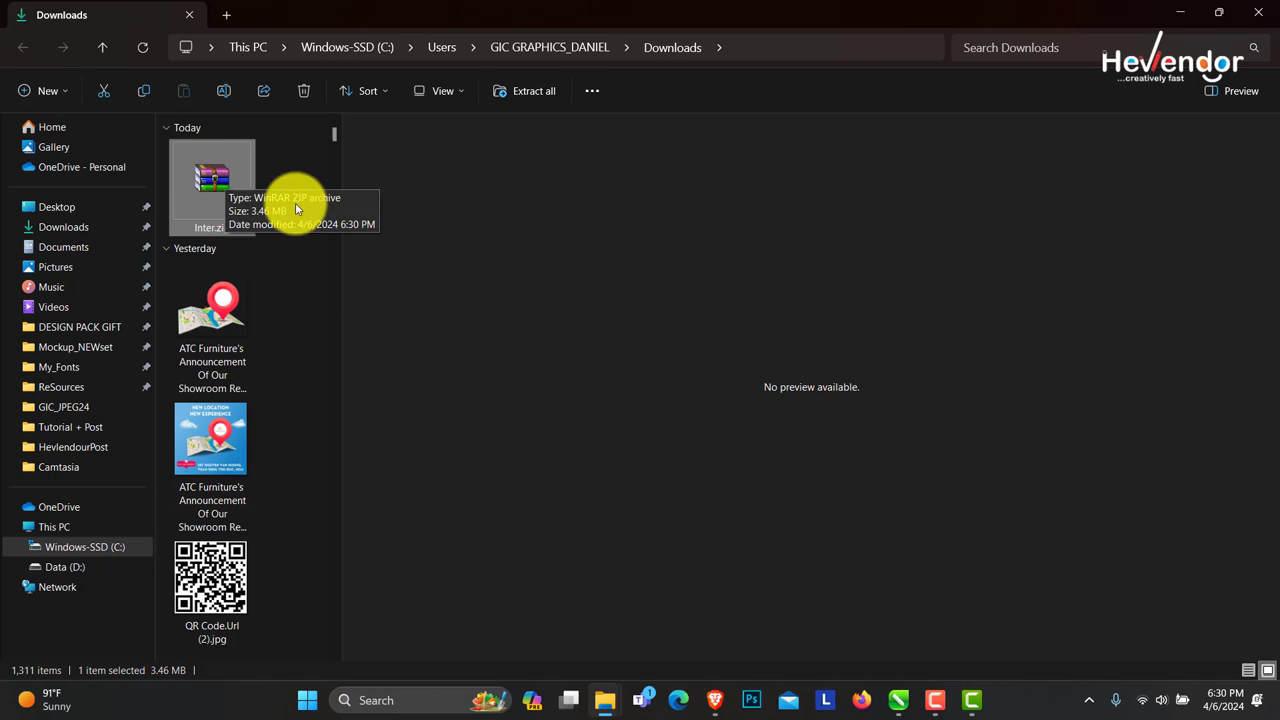
# Step: Extract Inter.zip with Extract to Inter\ from the full context menu
pyautogui.rightClick(227, 179)
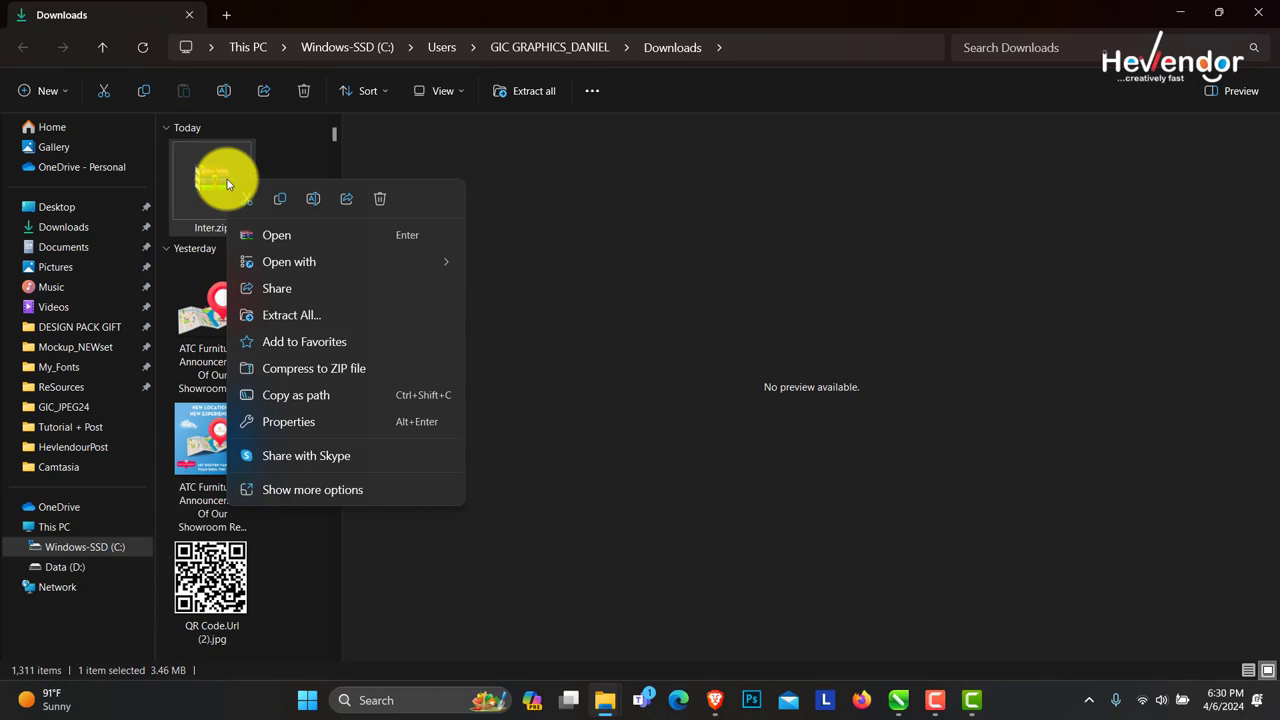
pyautogui.click(309, 490)
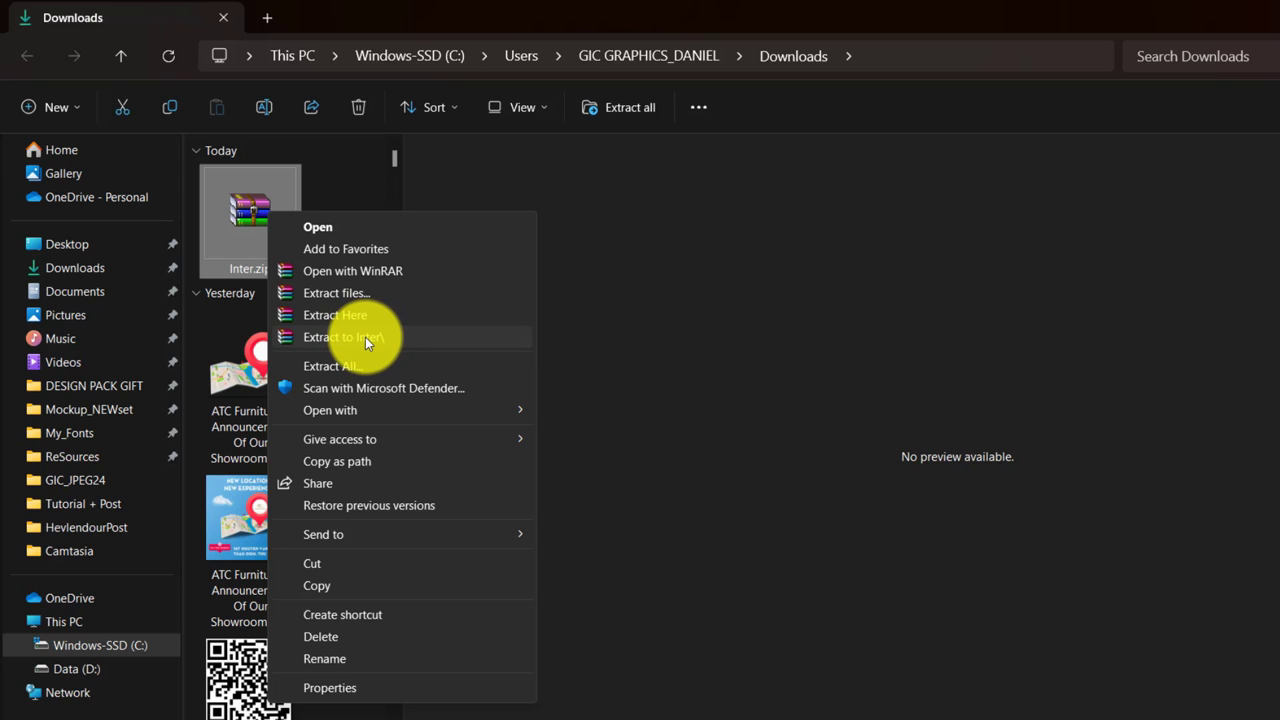
pyautogui.click(365, 337)
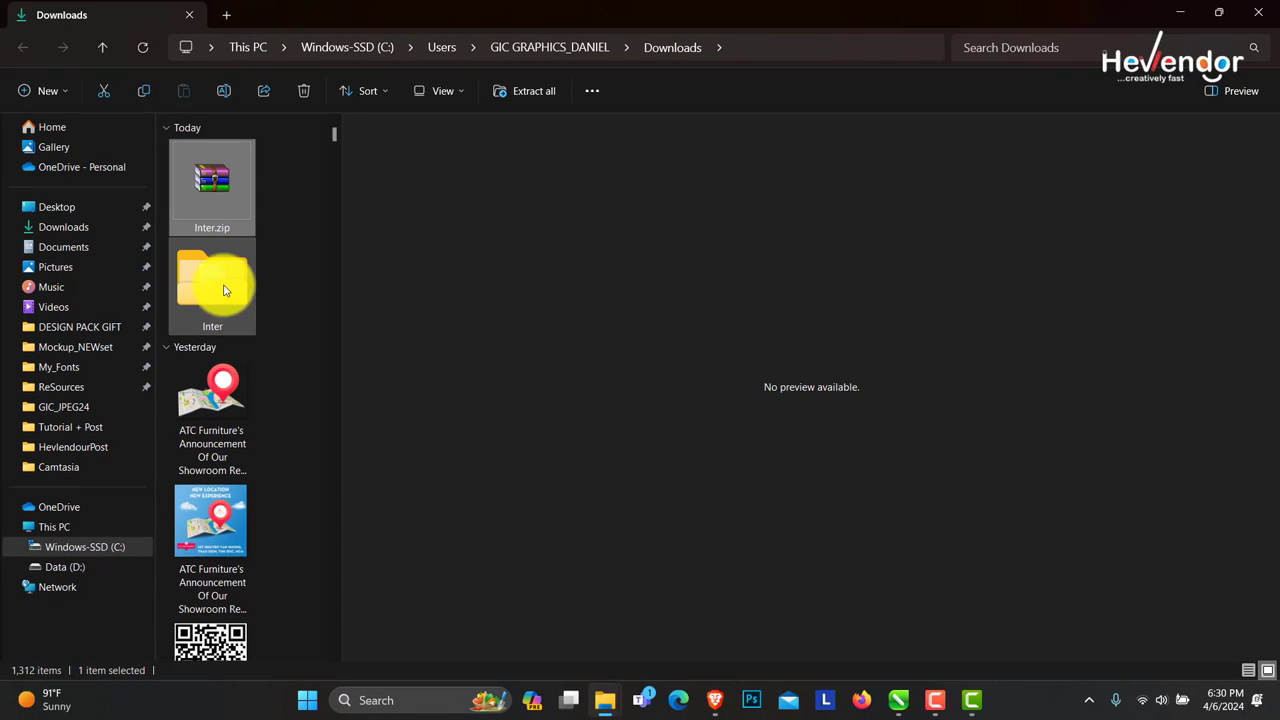
# Step: Open the extracted Inter folder and select Inter-VariableFont_slnt,wght.ttf
pyautogui.click(223, 290)
pyautogui.doubleClick(231, 285)
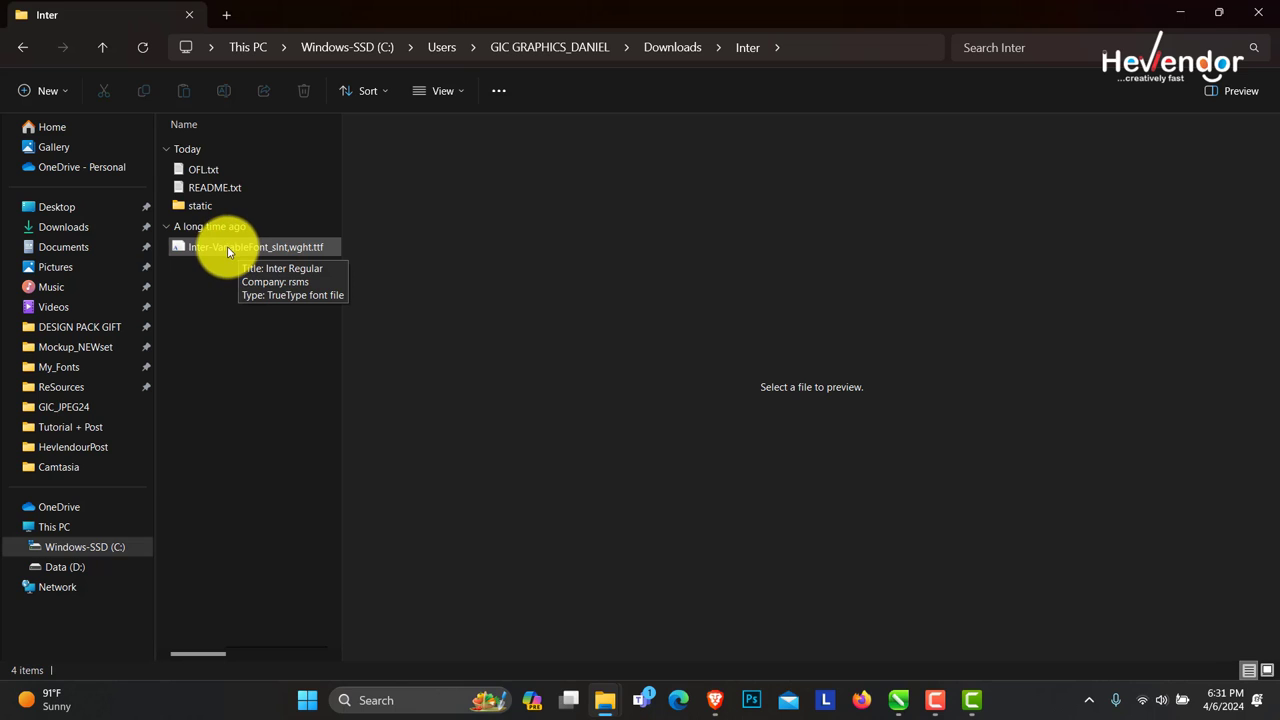
pyautogui.click(224, 251)
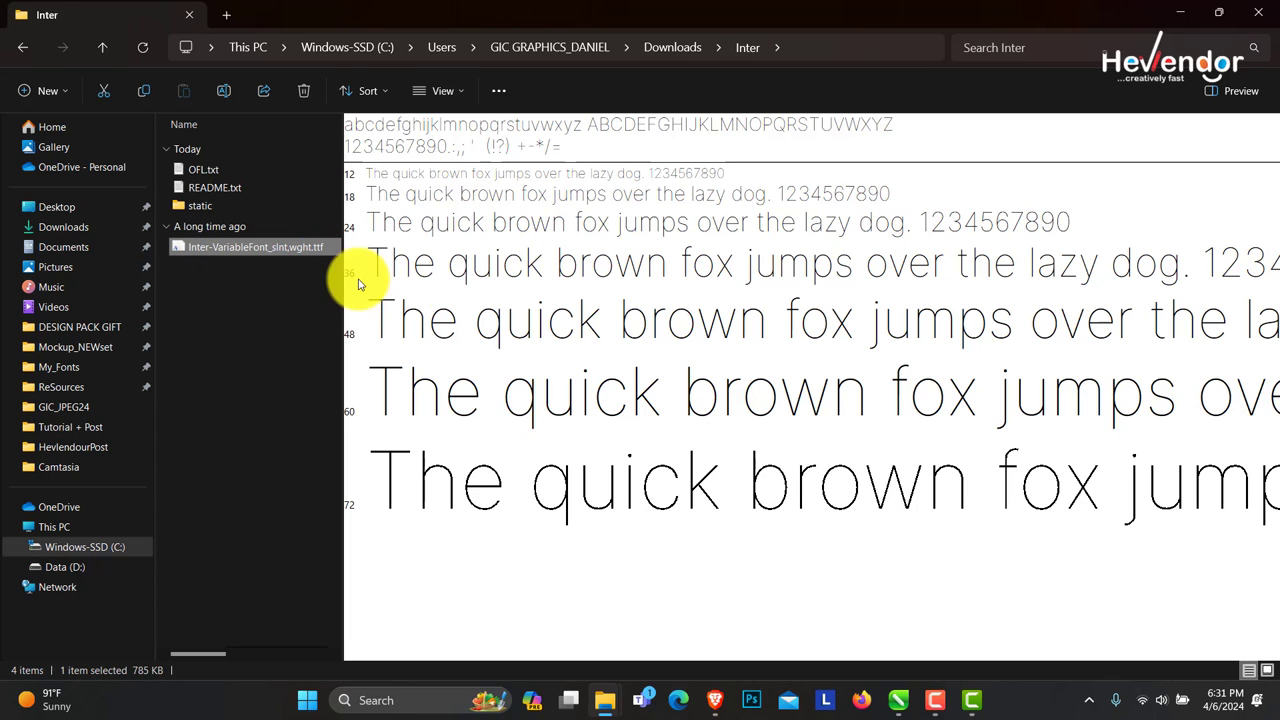
# Step: Open Inter-VariableFont_slnt,wght.ttf in Font Viewer, move the window aside, and install Inter
pyautogui.doubleClick(247, 251)
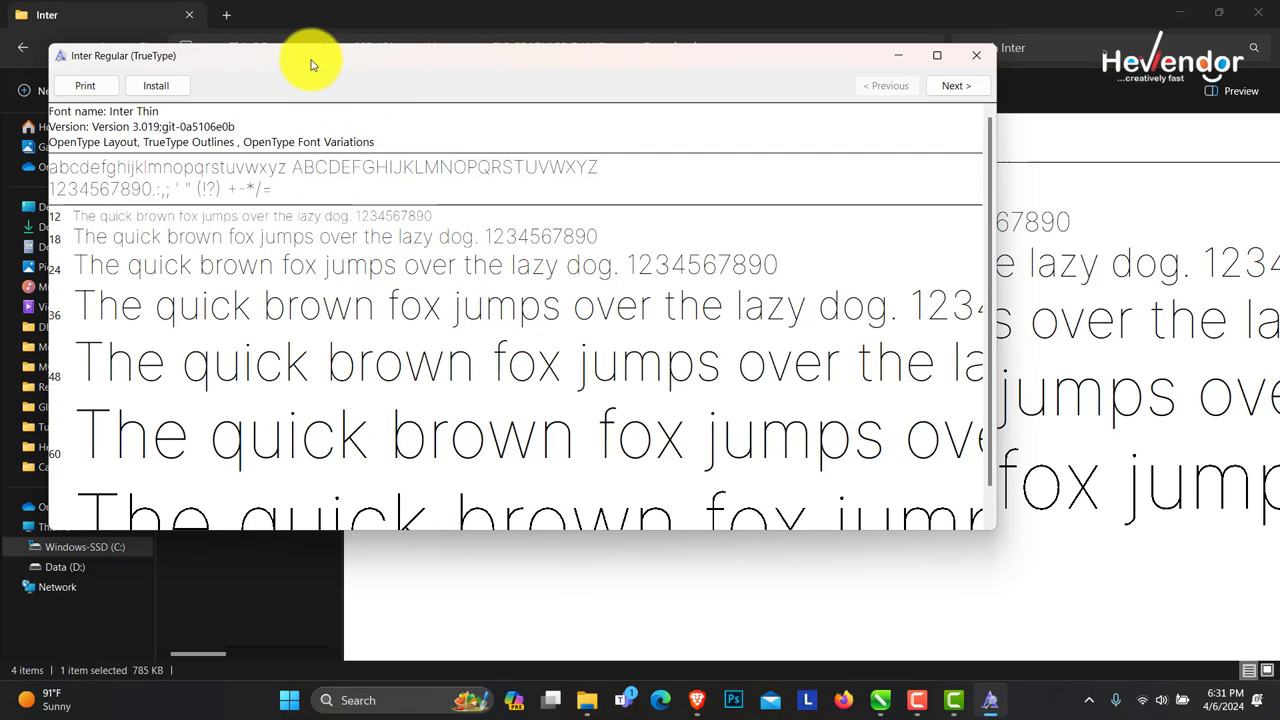
pyautogui.moveTo(314, 57); pyautogui.dragTo(450, 102)
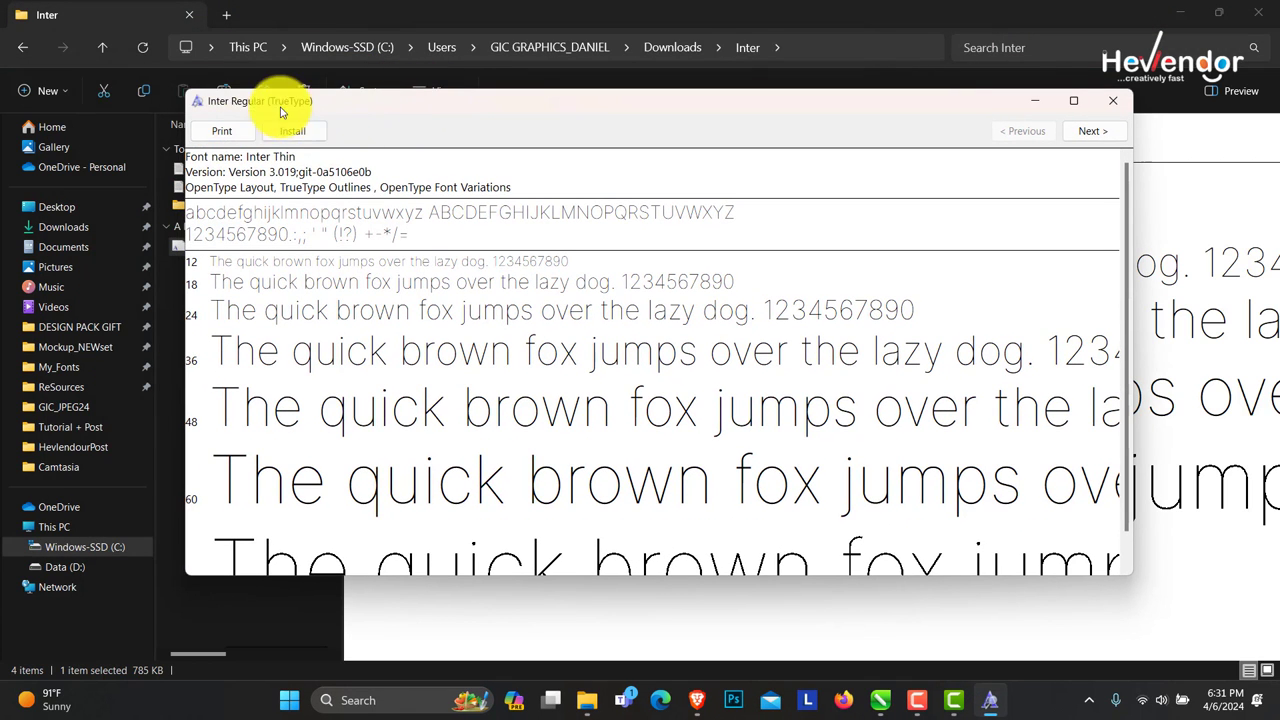
pyautogui.click(297, 132)
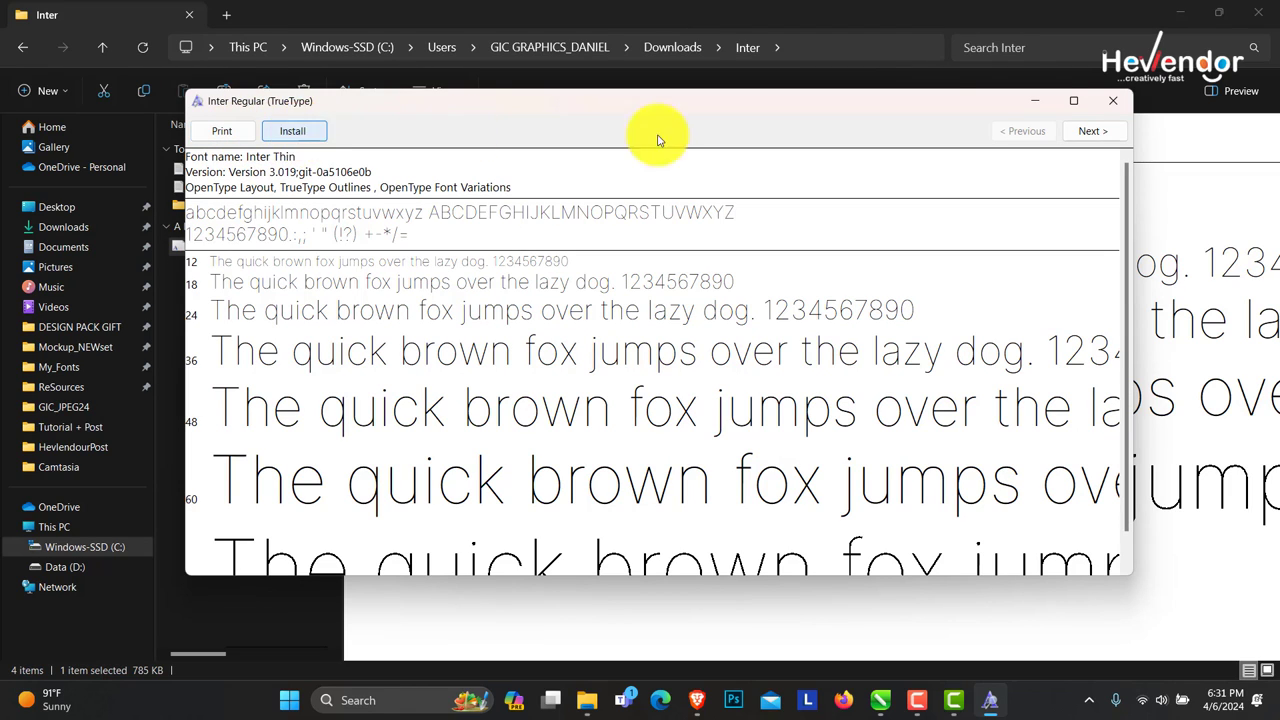
# Step: Close the font preview and install the Inter variable .ttf file as Inter Regular
pyautogui.click(1113, 100)
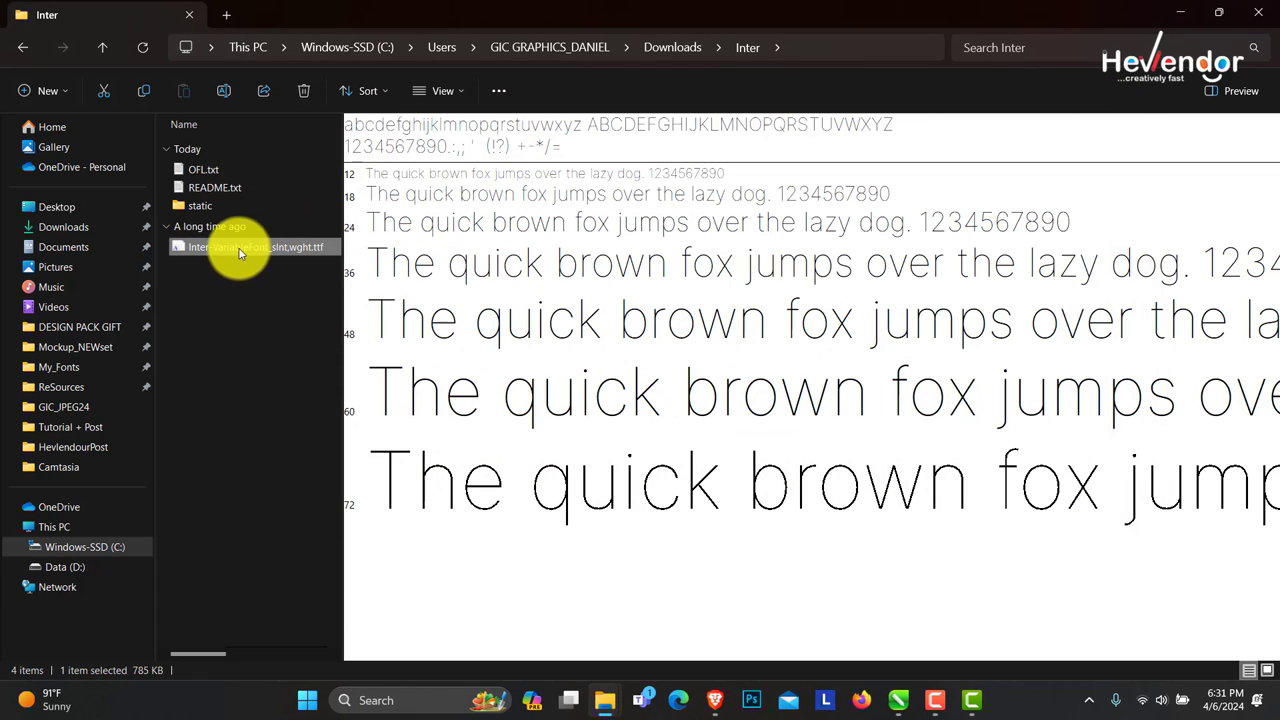
pyautogui.rightClick(216, 249)
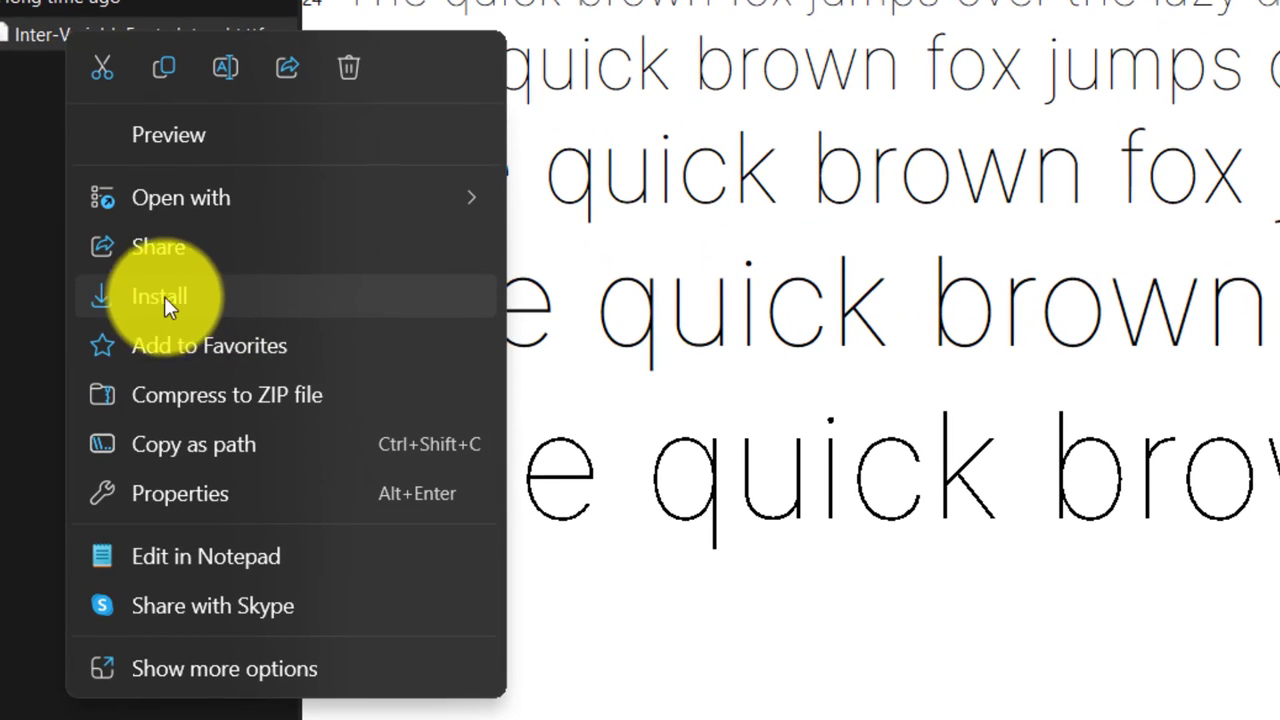
pyautogui.click(168, 300)
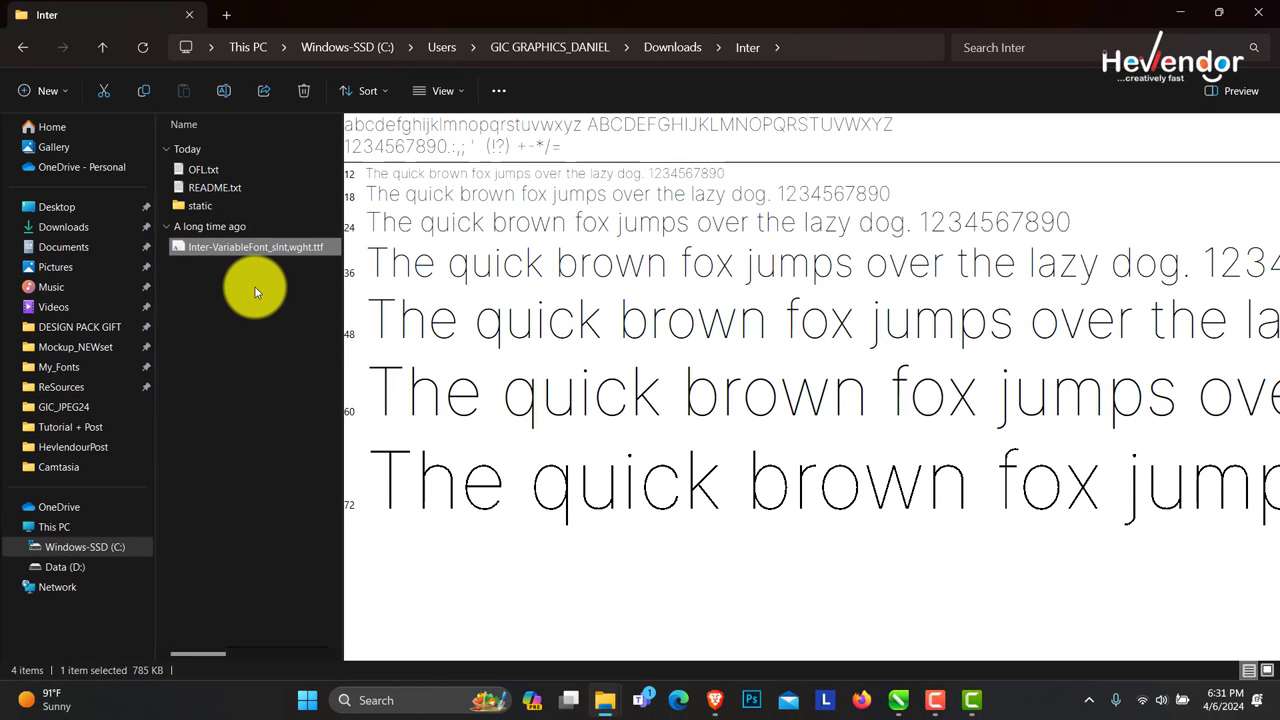
# Step: Switch to CorelDRAW and create a new blank A5 document
pyautogui.click(900, 705)
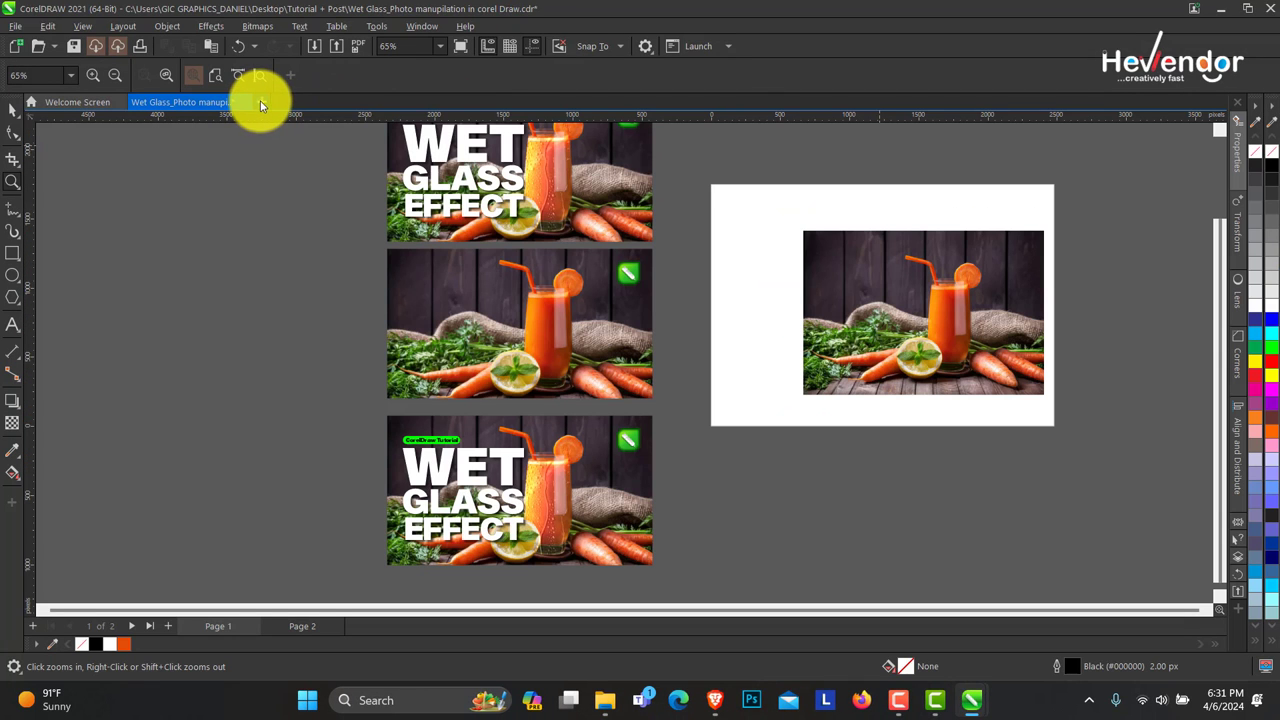
pyautogui.click(261, 103)
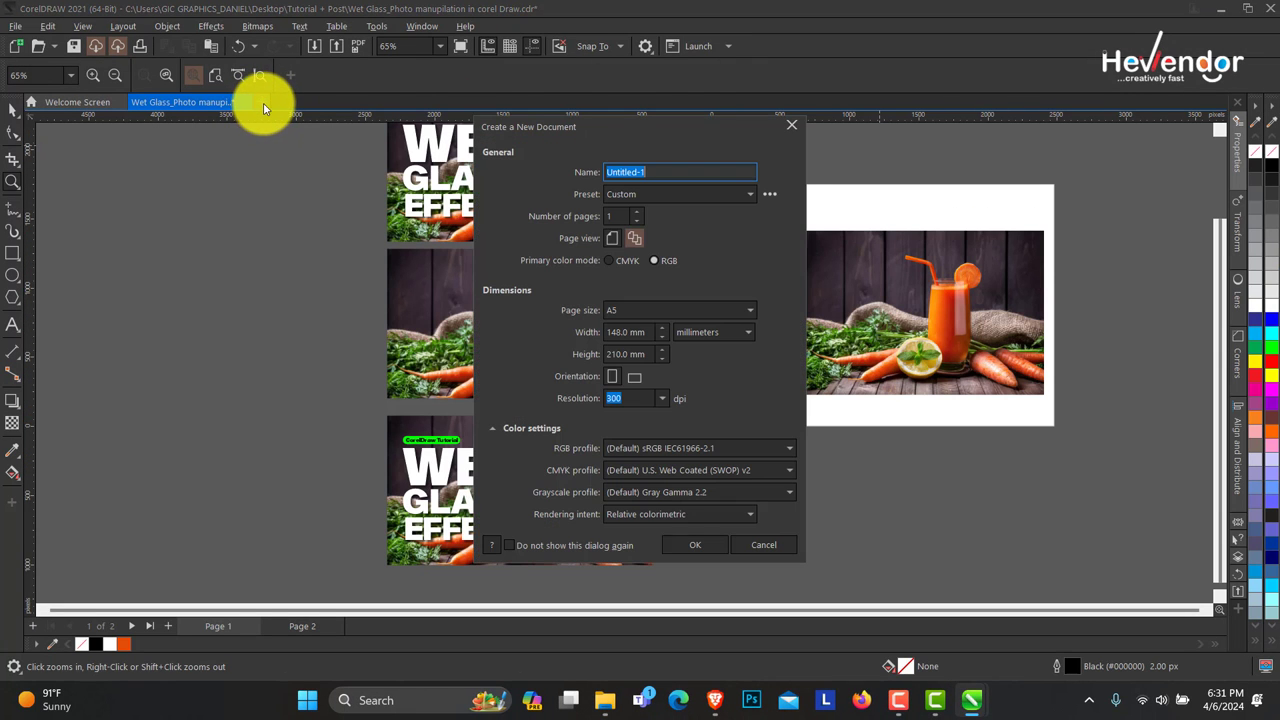
pyautogui.click(703, 550)
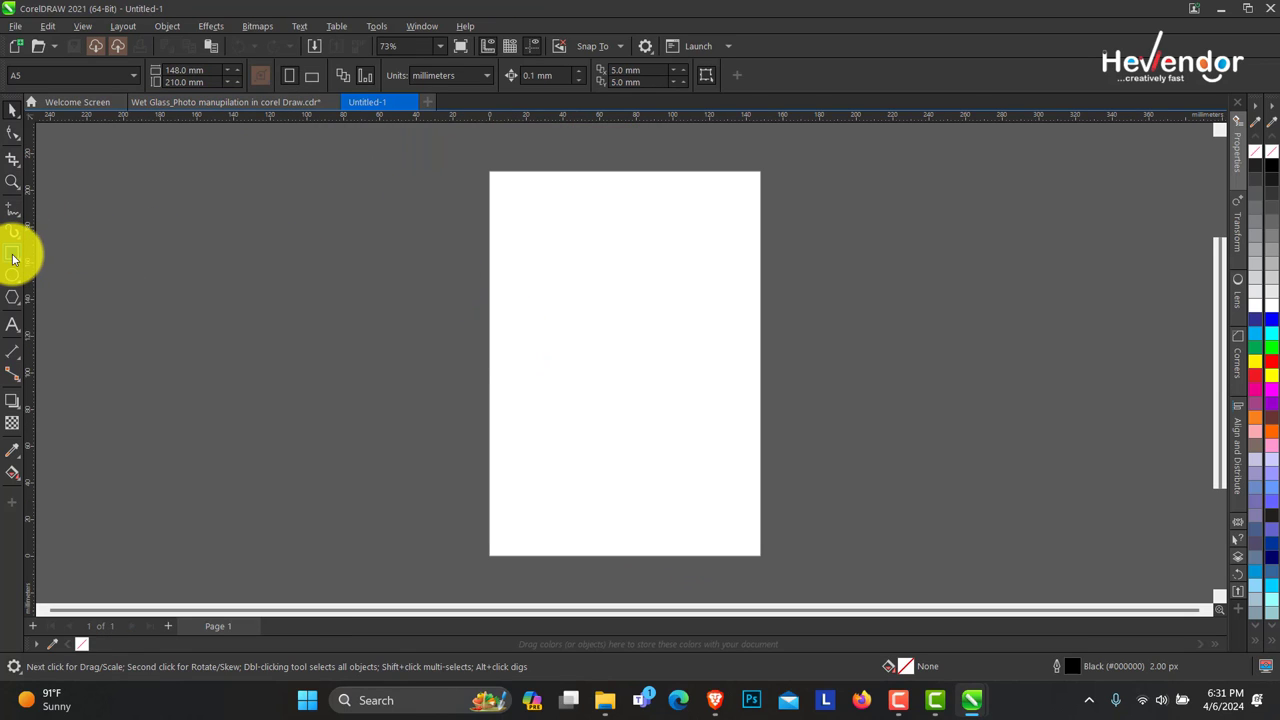
# Step: Add the word 'inter' in Arial and scale it up to 169.231 pt
pyautogui.click(12, 324)
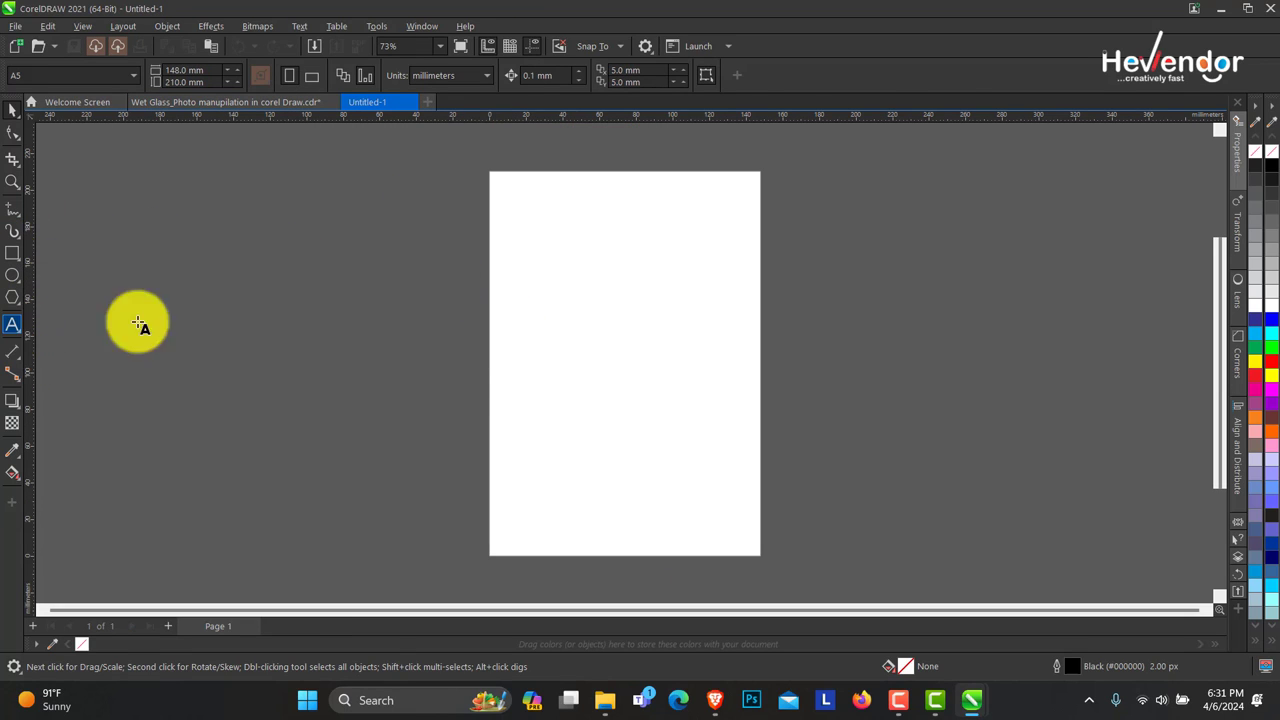
pyautogui.click(513, 367)
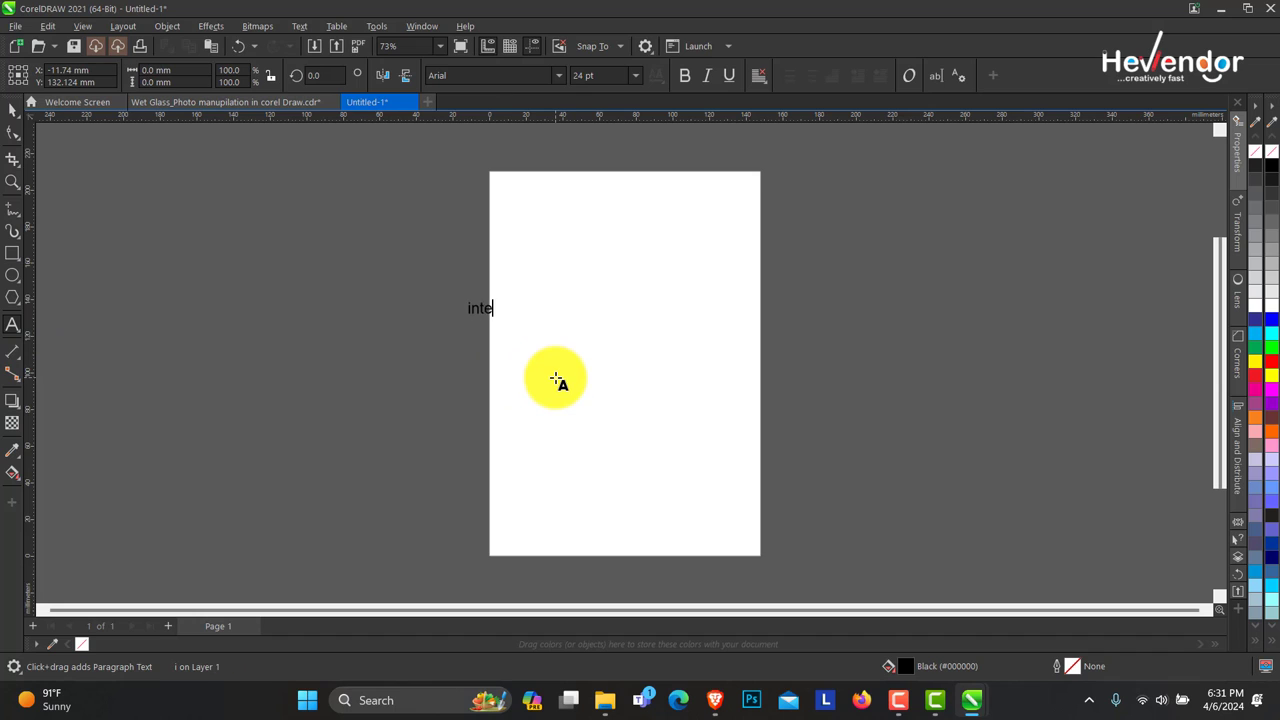
pyautogui.click(12, 108)
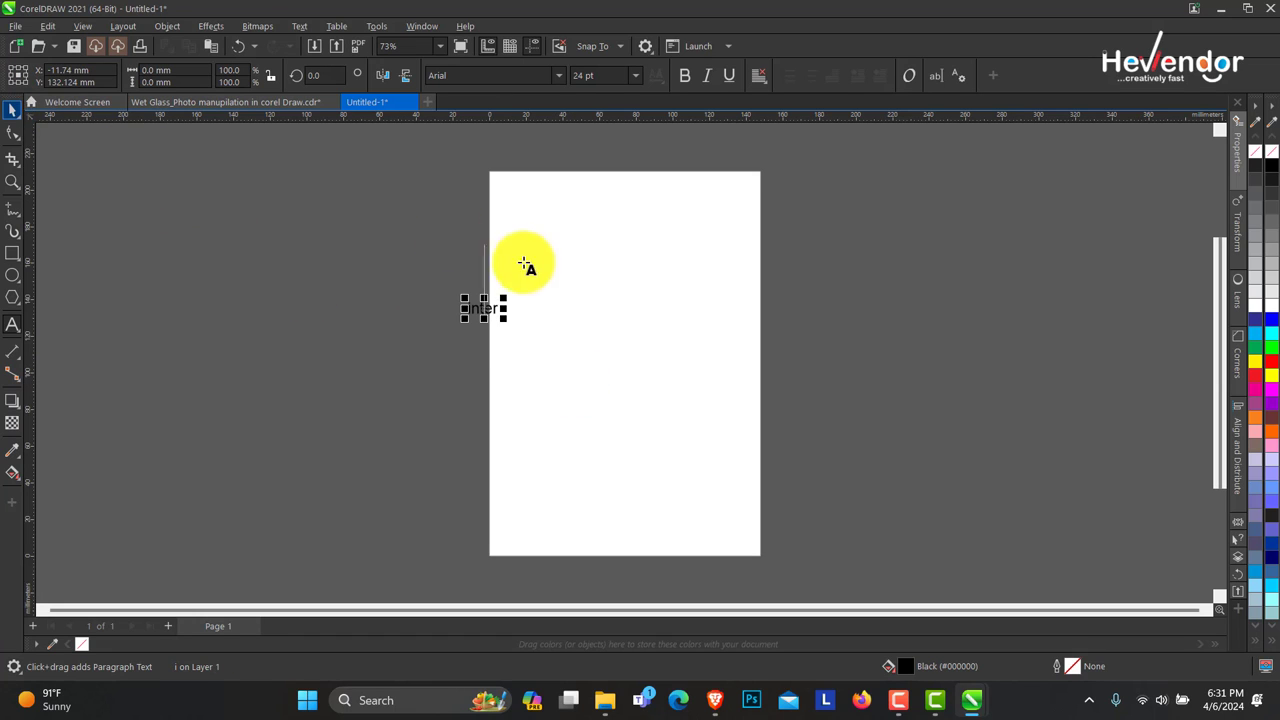
pyautogui.click(51, 115)
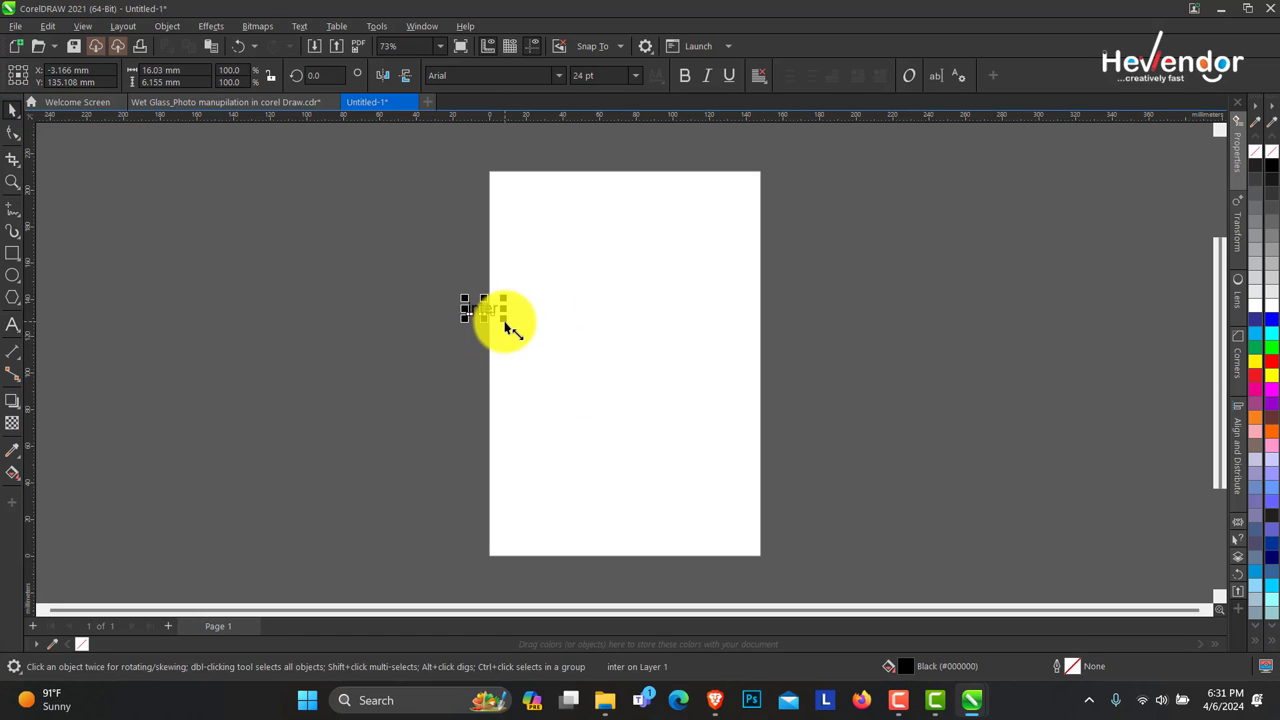
pyautogui.moveTo(502, 318); pyautogui.dragTo(660, 370)
pyautogui.click(558, 75)
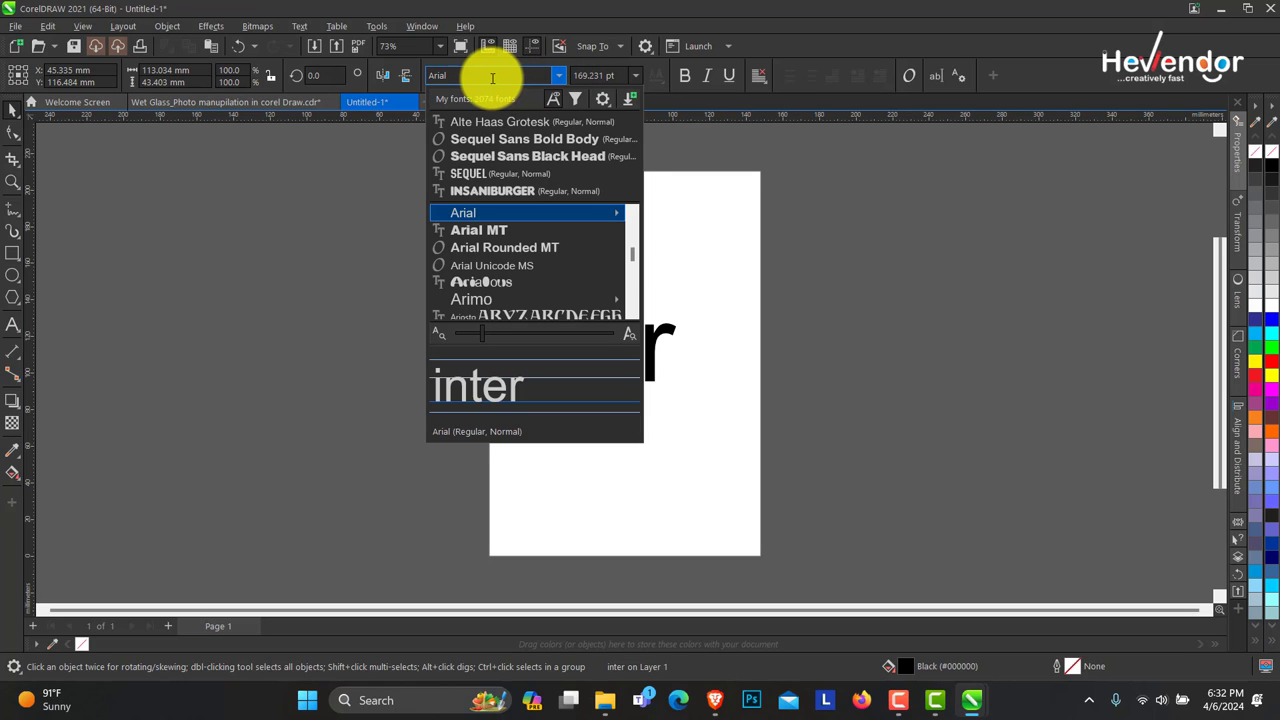
# Step: Filter the font list for 'int' and set 'inter' in Inter, first Black, then SemiBold
pyautogui.click(492, 78)
pyautogui.write('int')
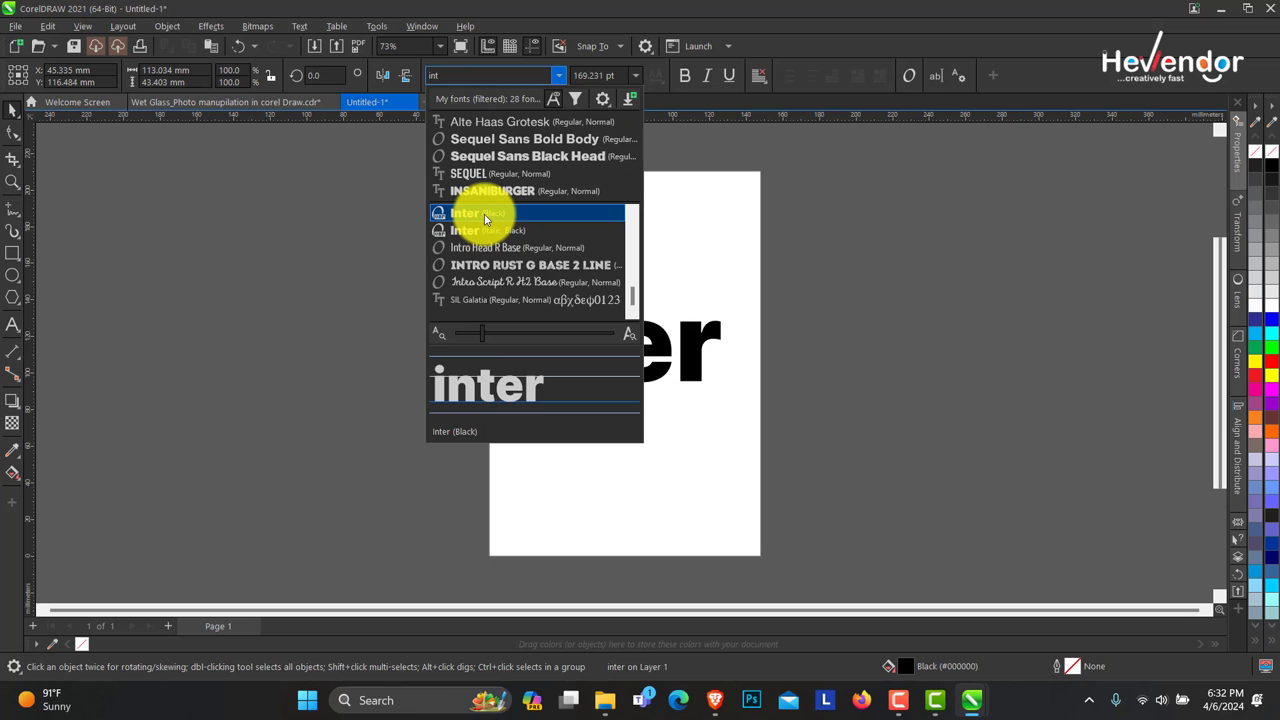
pyautogui.click(485, 214)
pyautogui.click(543, 343)
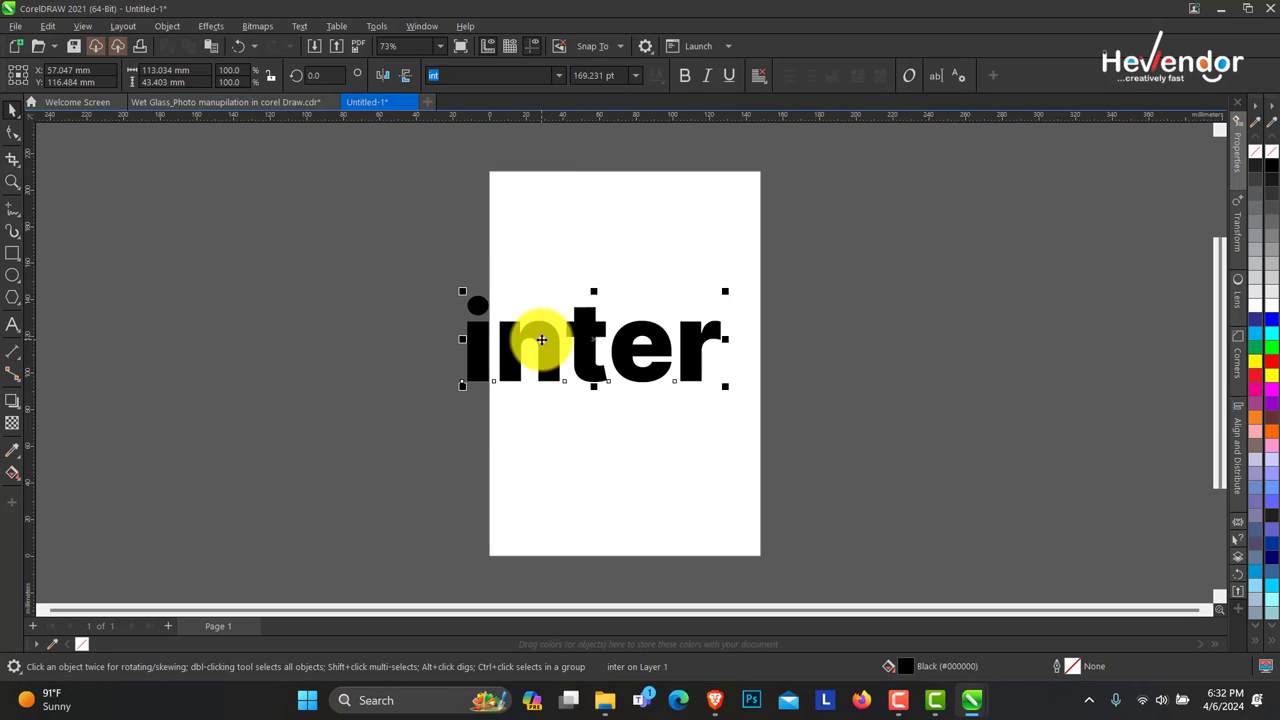
pyautogui.click(557, 75)
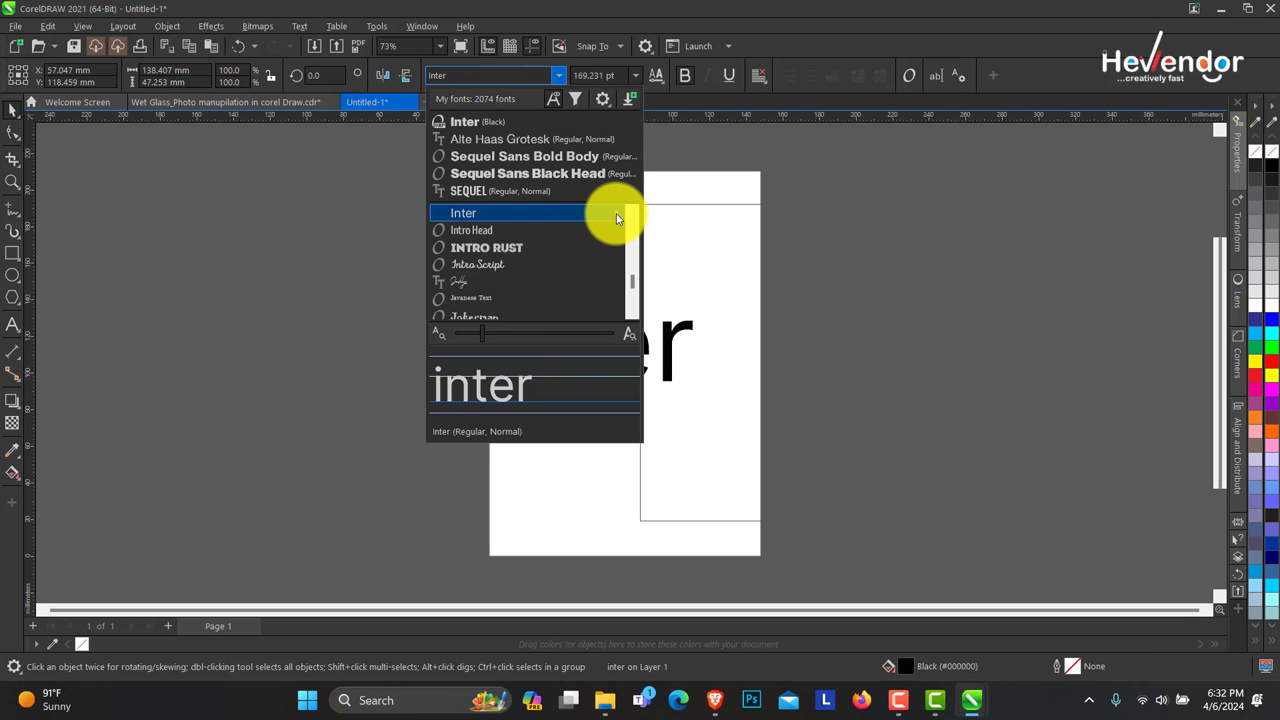
pyautogui.moveTo(617, 218)
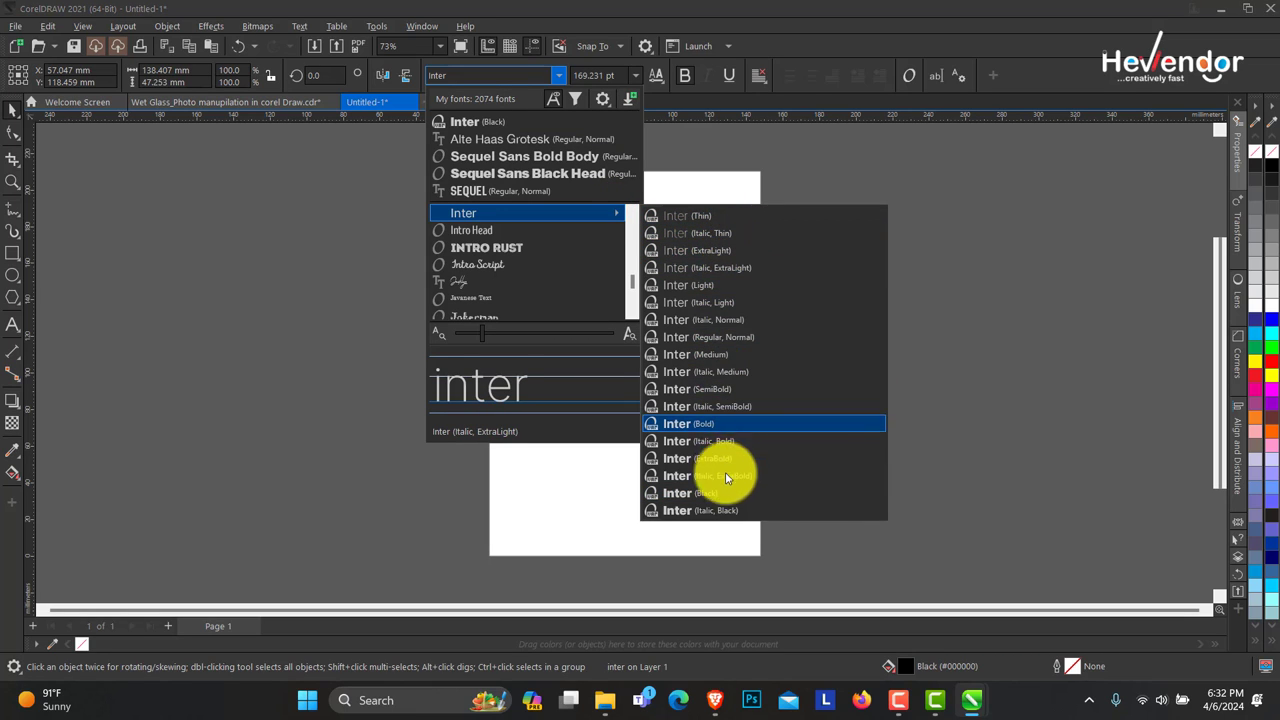
pyautogui.click(682, 389)
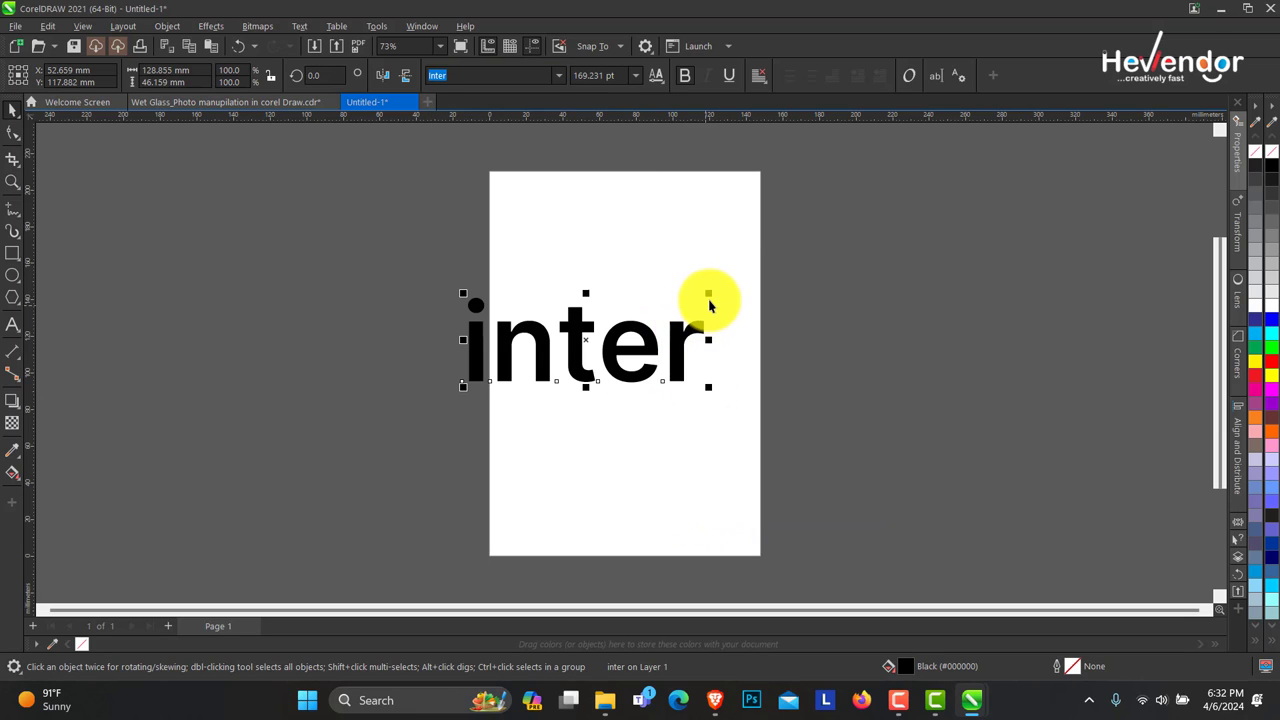
# Step: Enlarge 'inter' to 264.46 pt, shift it slightly right, and zoom in on it
pyautogui.moveTo(709, 294); pyautogui.dragTo(843, 239)
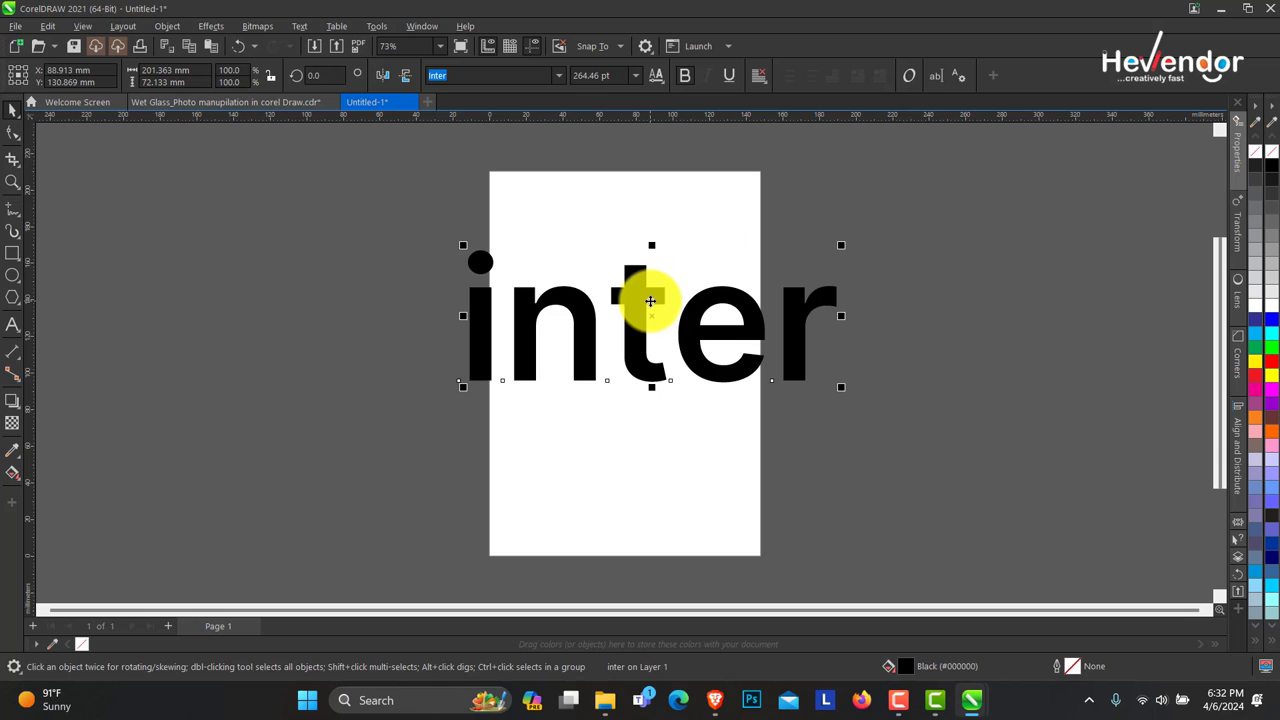
pyautogui.moveTo(651, 294); pyautogui.dragTo(712, 314)
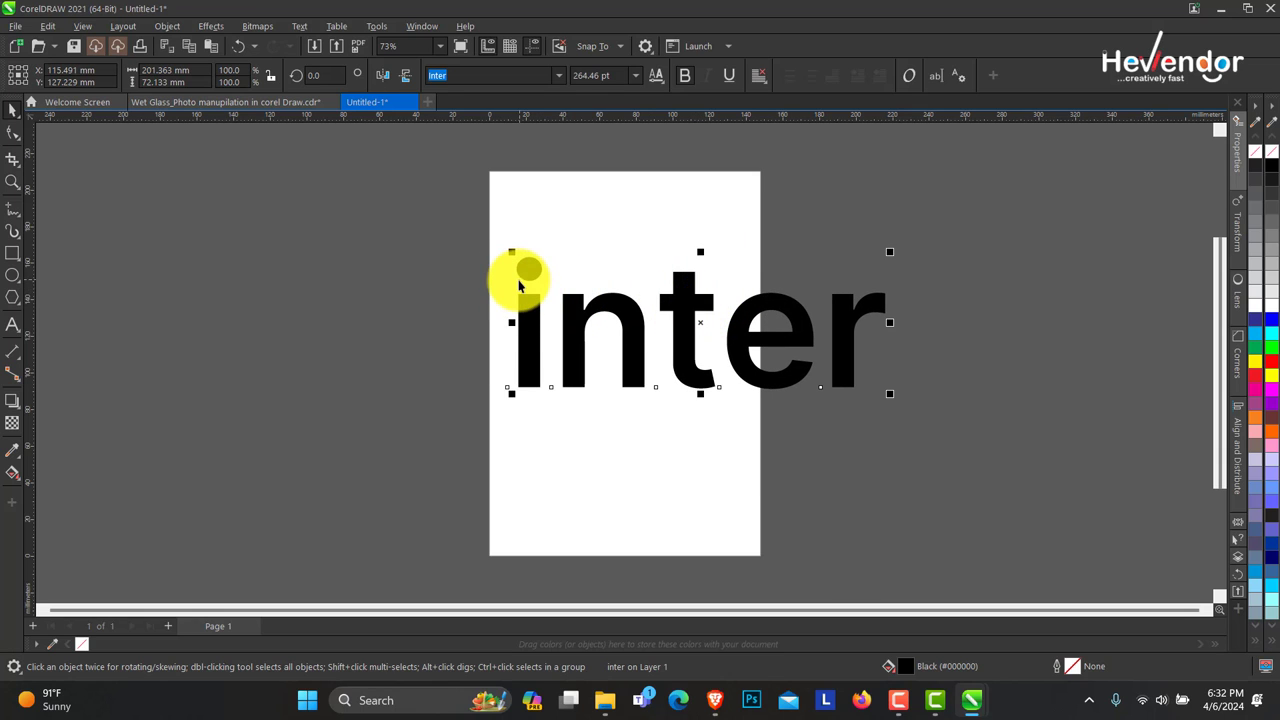
pyautogui.click(13, 184)
pyautogui.moveTo(435, 223); pyautogui.dragTo(925, 423)
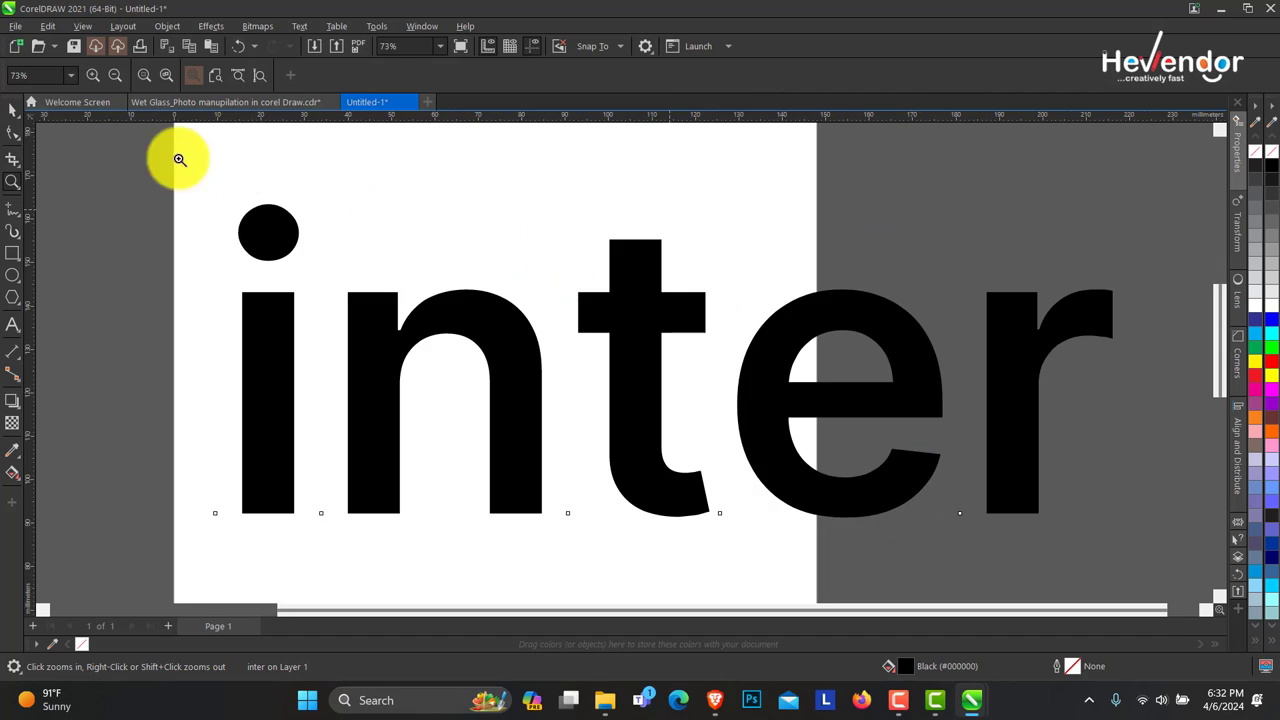
pyautogui.click(13, 110)
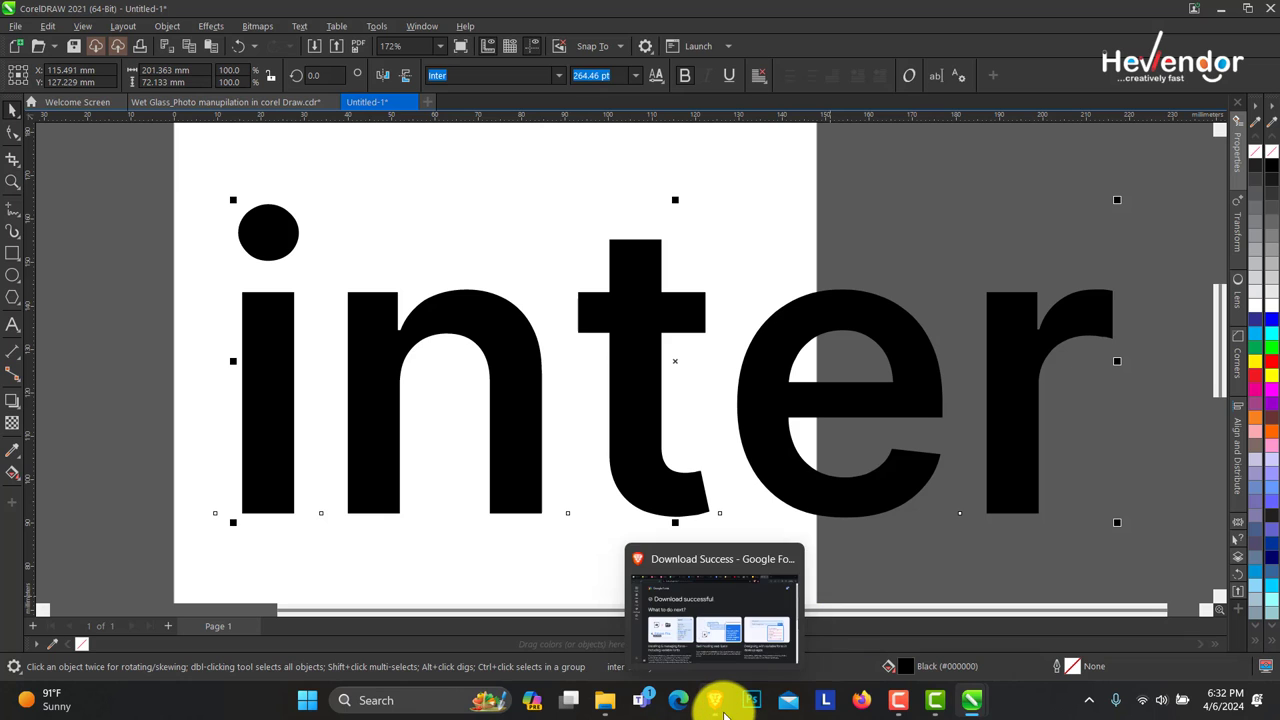
# Step: In Brave, go back from the download page past the Inter pages to the 'google font' results
pyautogui.click(722, 705)
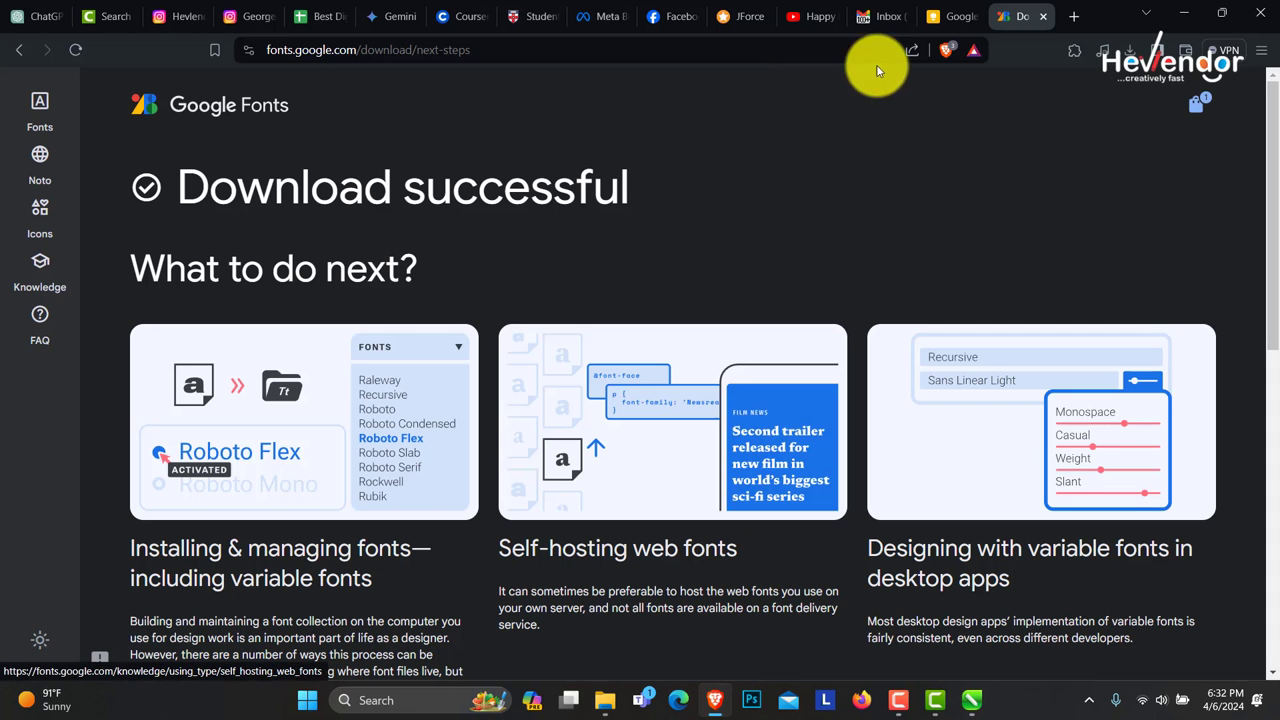
pyautogui.click(1074, 17)
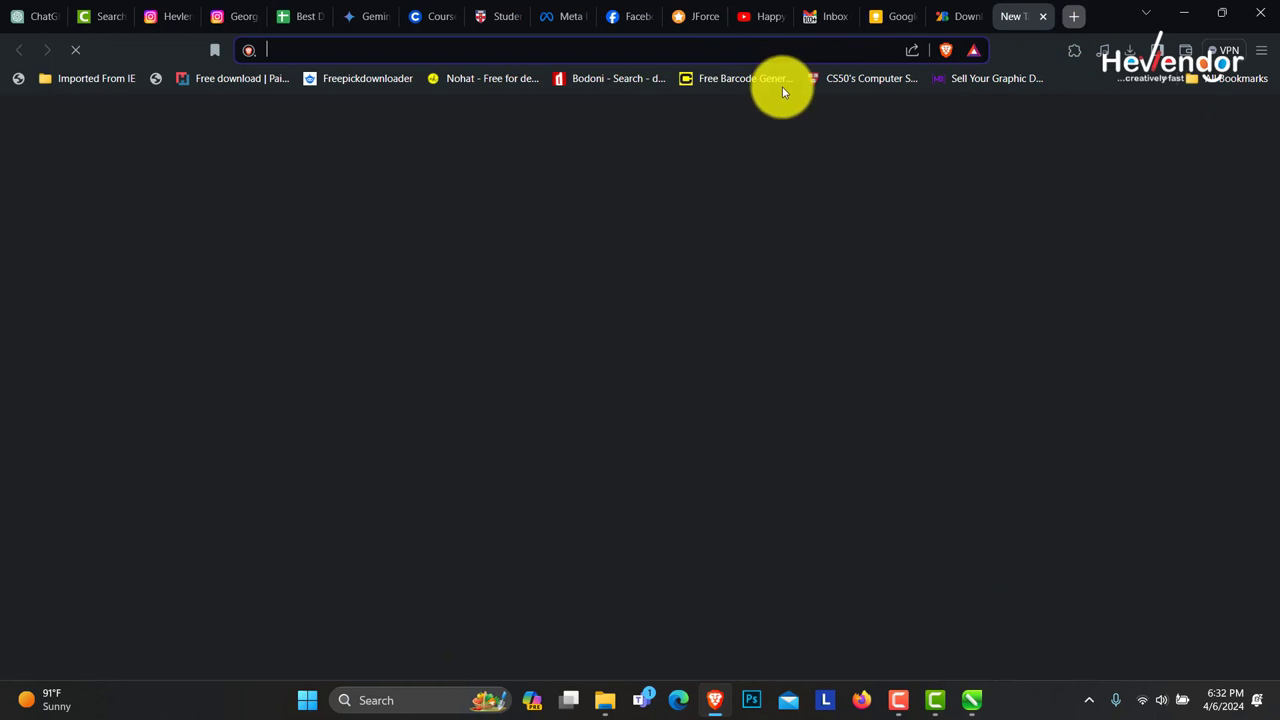
pyautogui.click(955, 16)
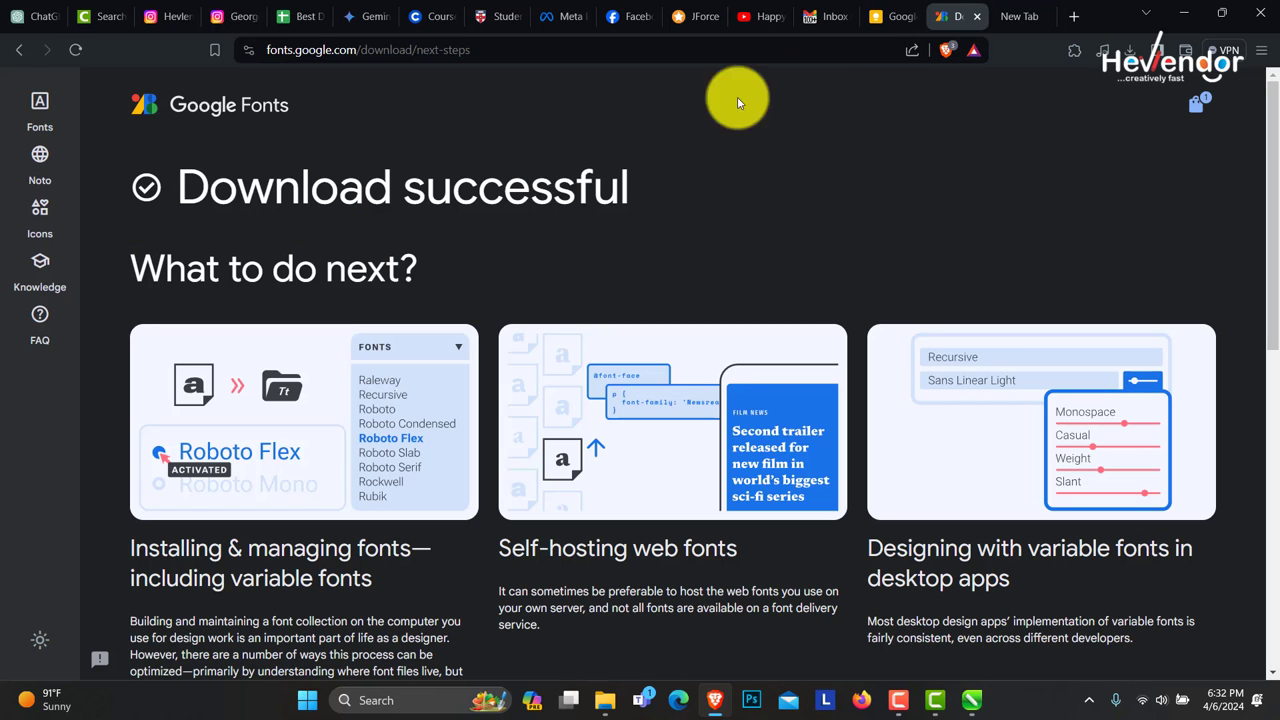
pyautogui.click(16, 52)
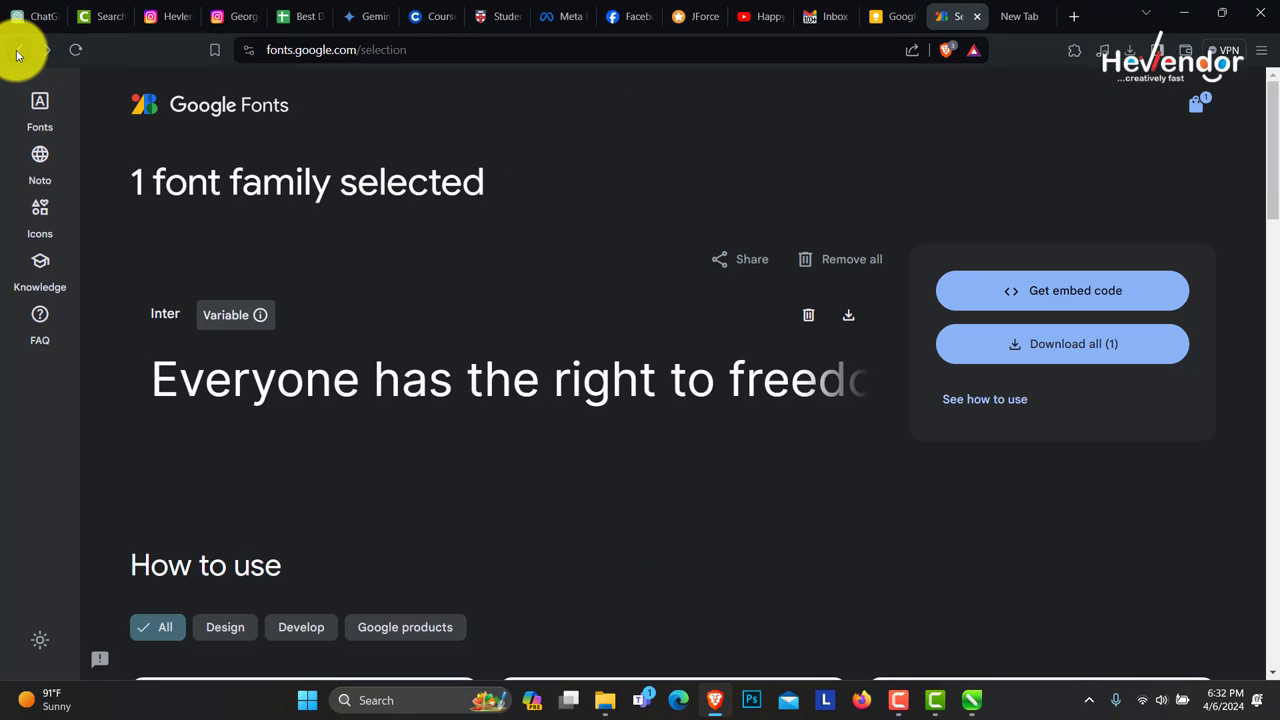
pyautogui.click(16, 52)
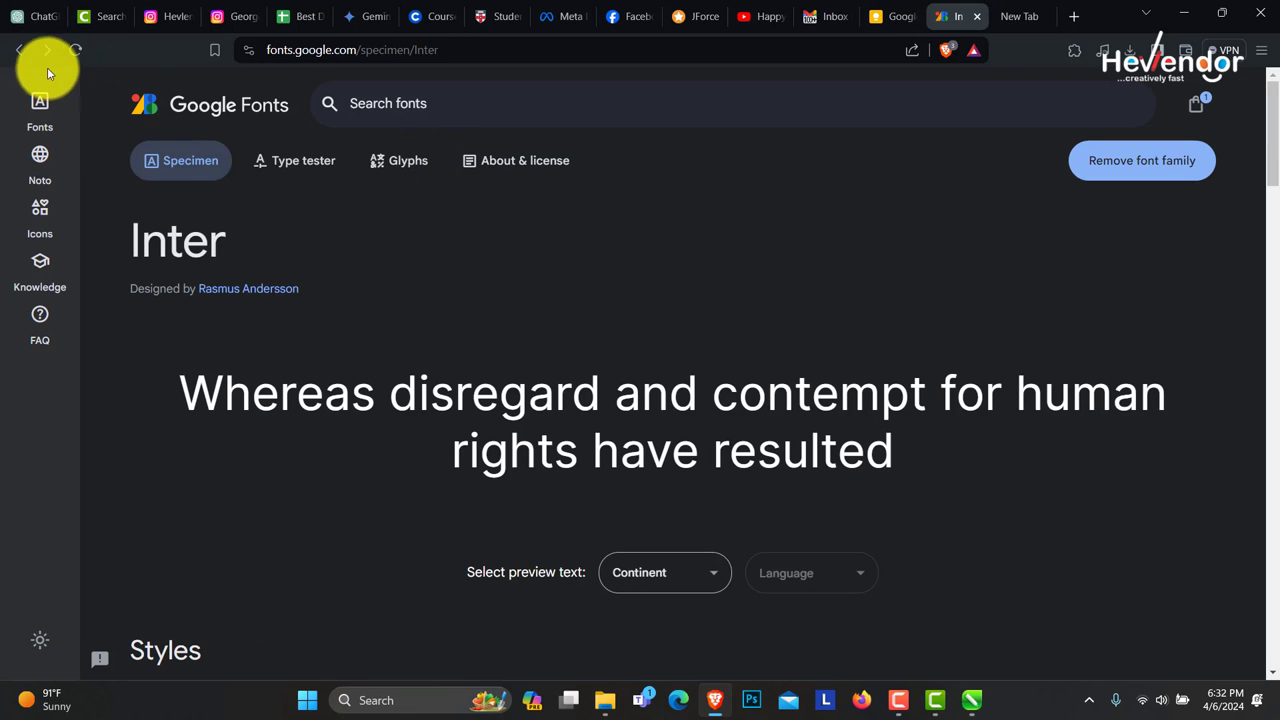
pyautogui.click(18, 56)
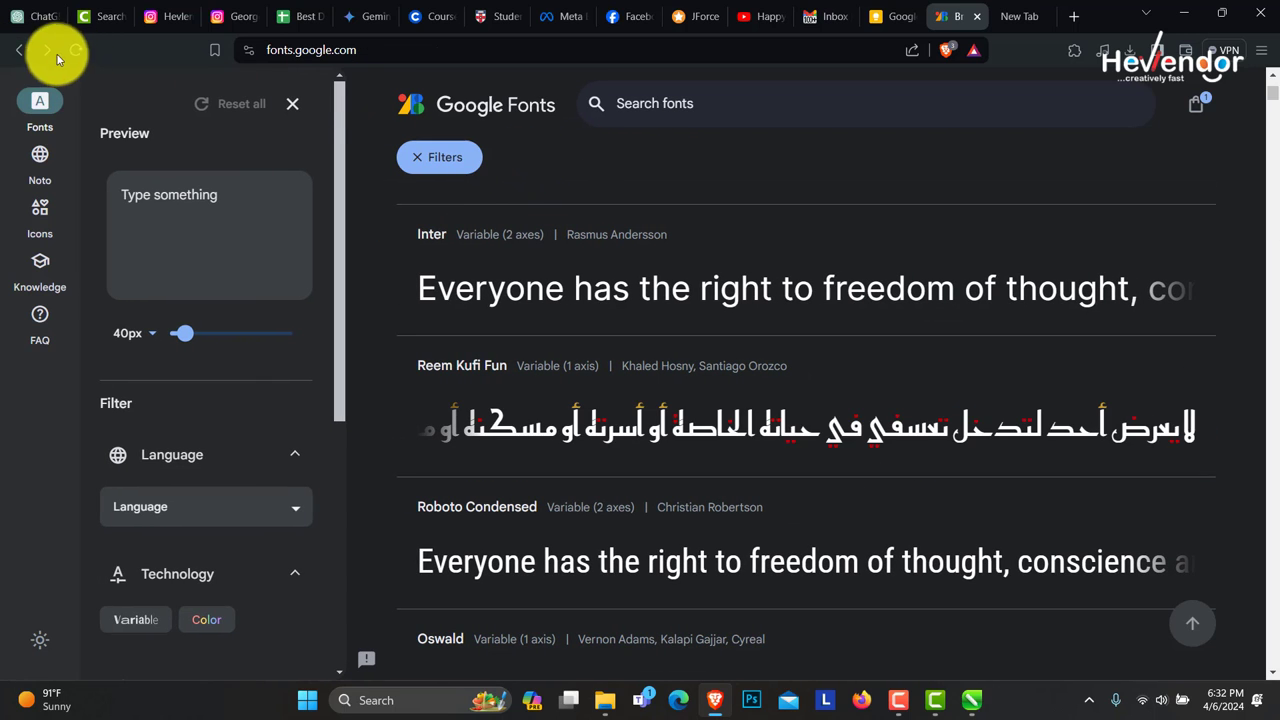
pyautogui.click(29, 46)
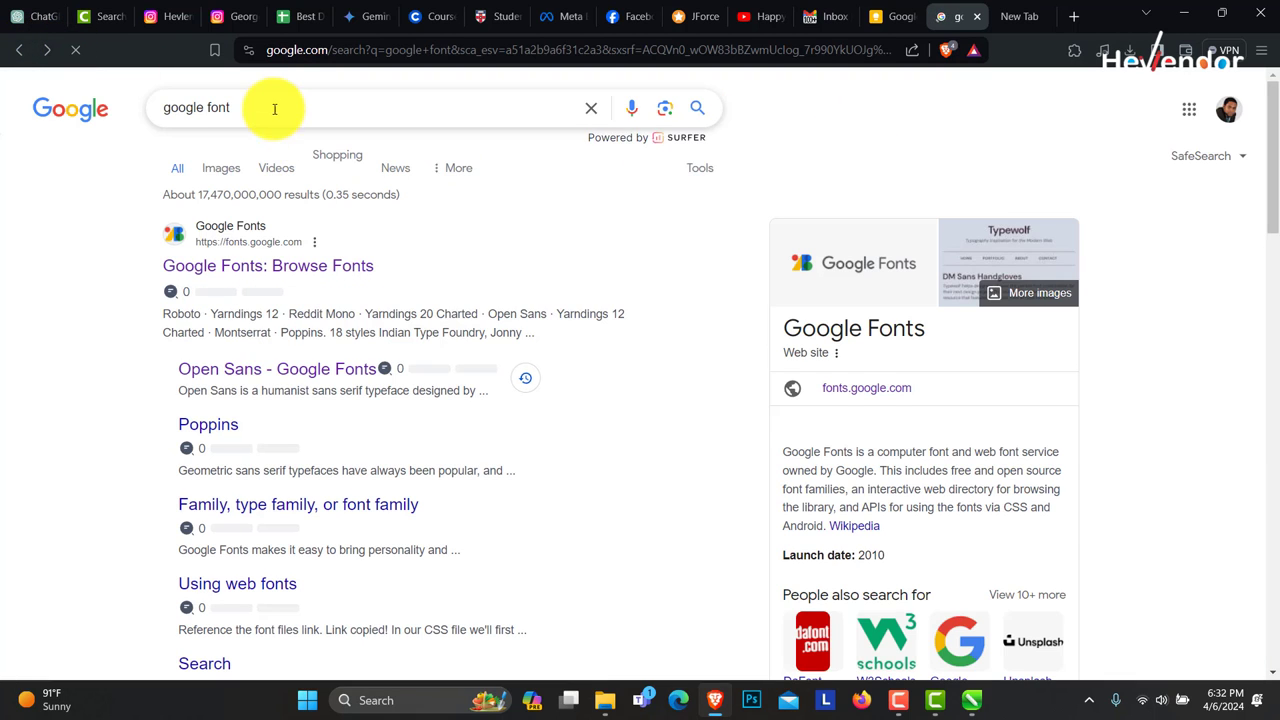
# Step: Replace the search query with 'inter font', run it, and scroll through the results
pyautogui.click(202, 107)
pyautogui.tripleClick(202, 107)
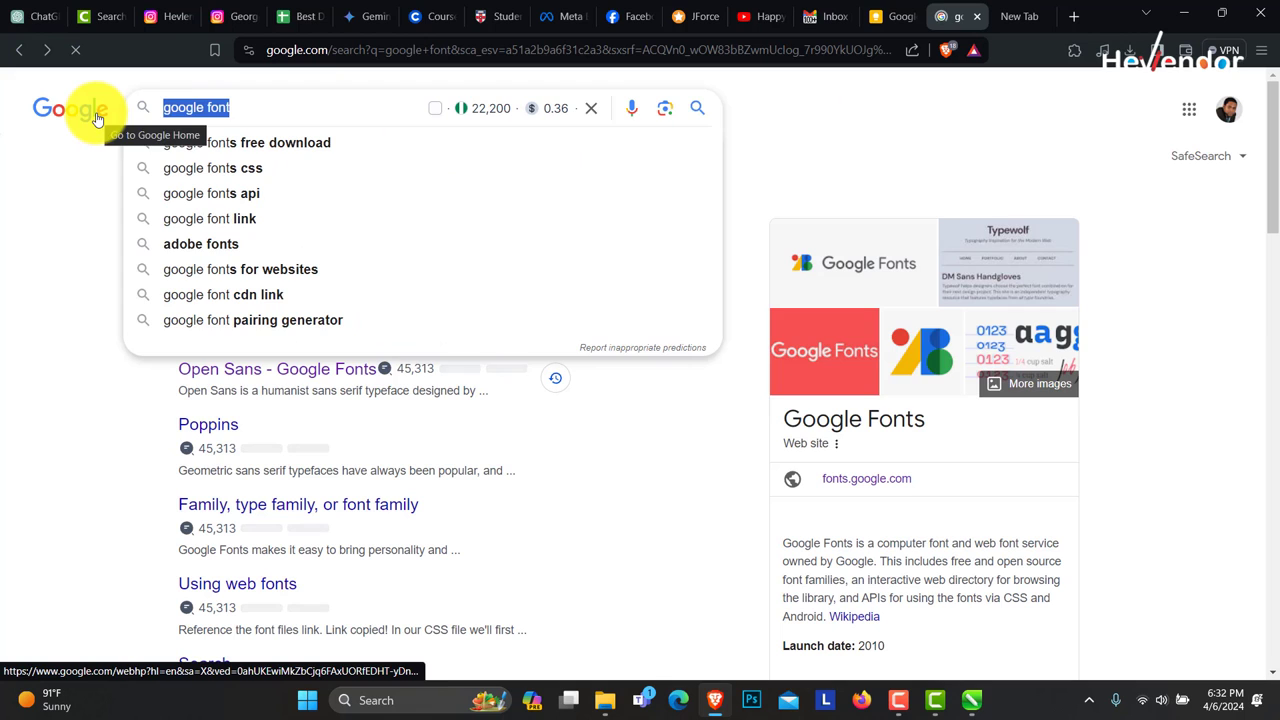
pyautogui.press('BackSpace')
pyautogui.write('inter')
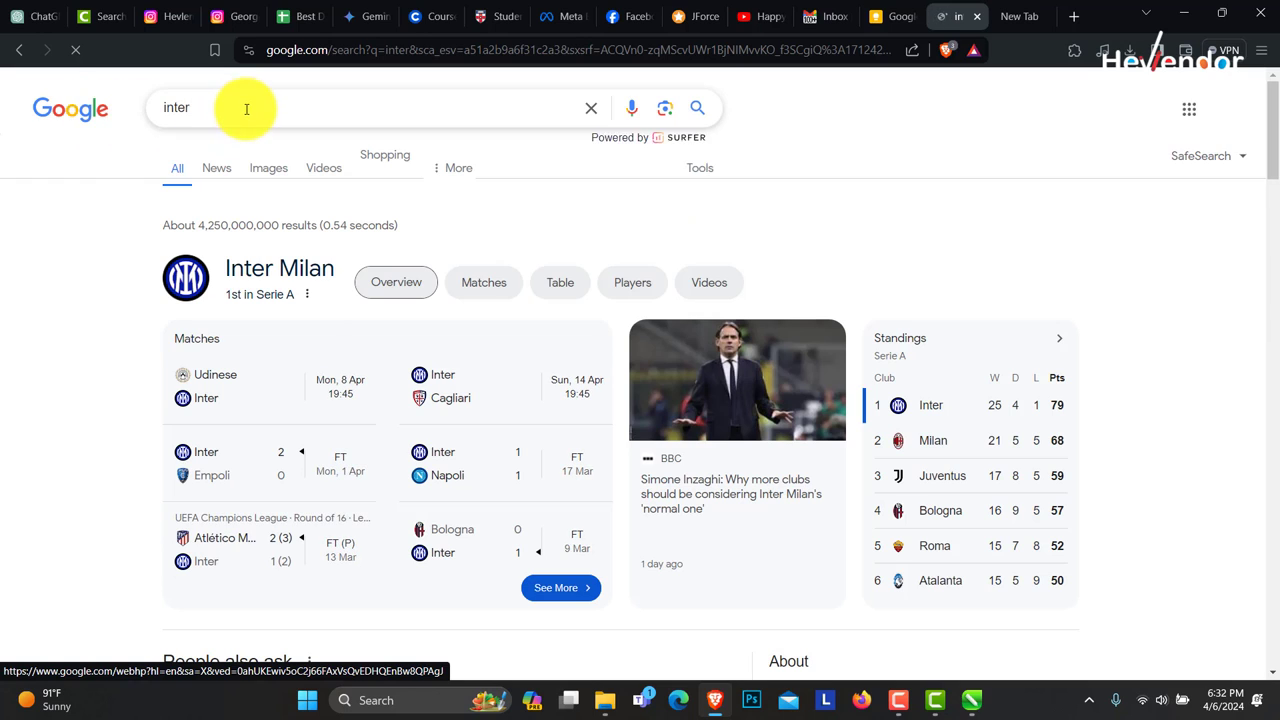
pyautogui.click(246, 108)
pyautogui.write('font')
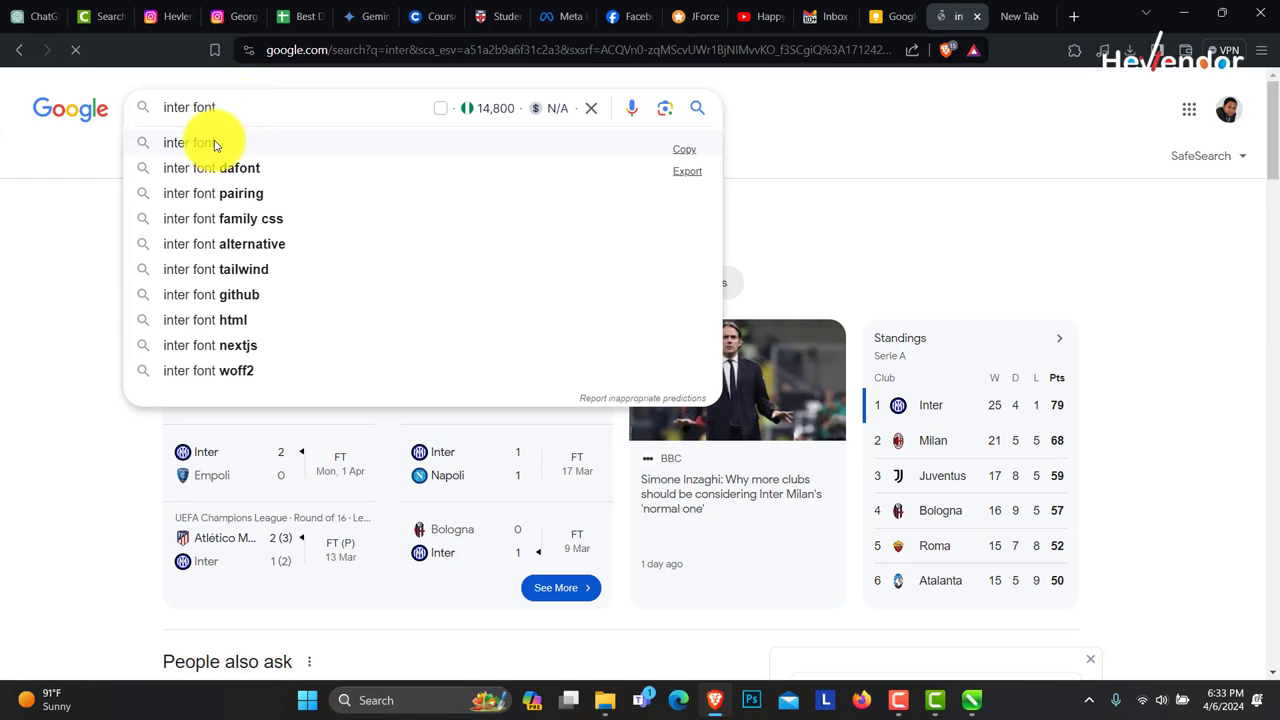
pyautogui.click(216, 143)
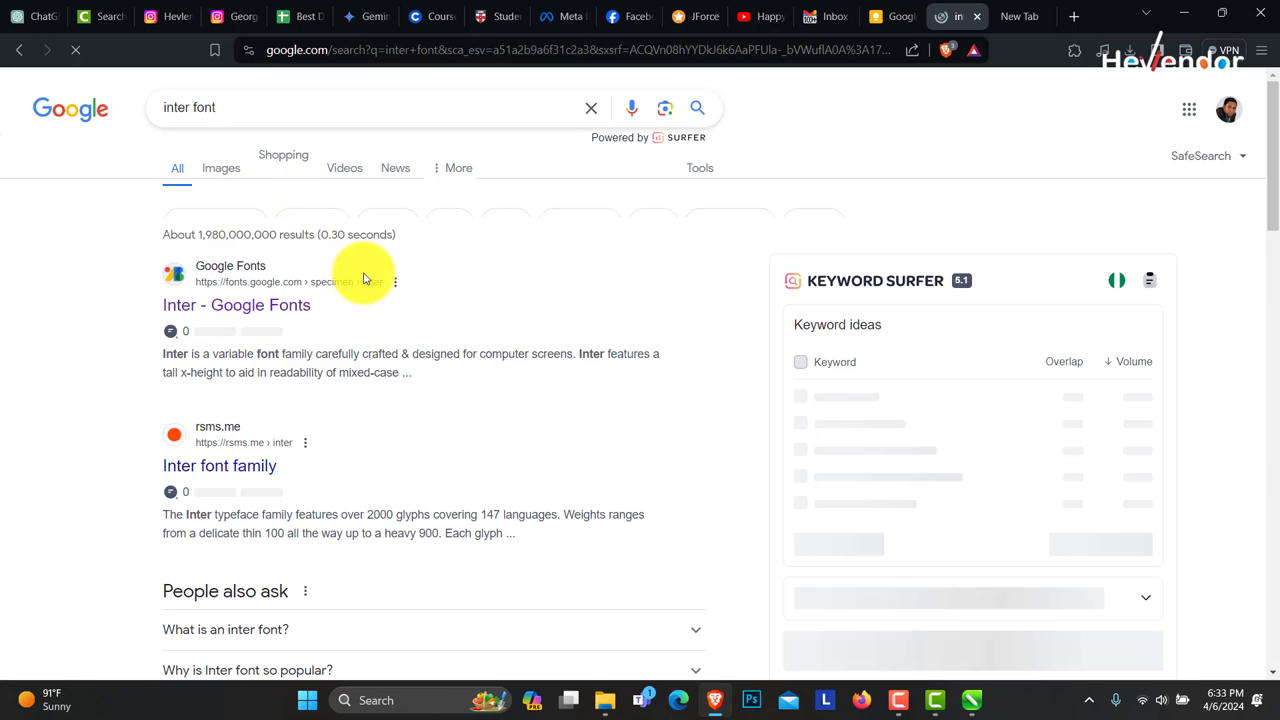
pyautogui.scroll(-2, 366, 420)
pyautogui.scroll(-3, 366, 424)
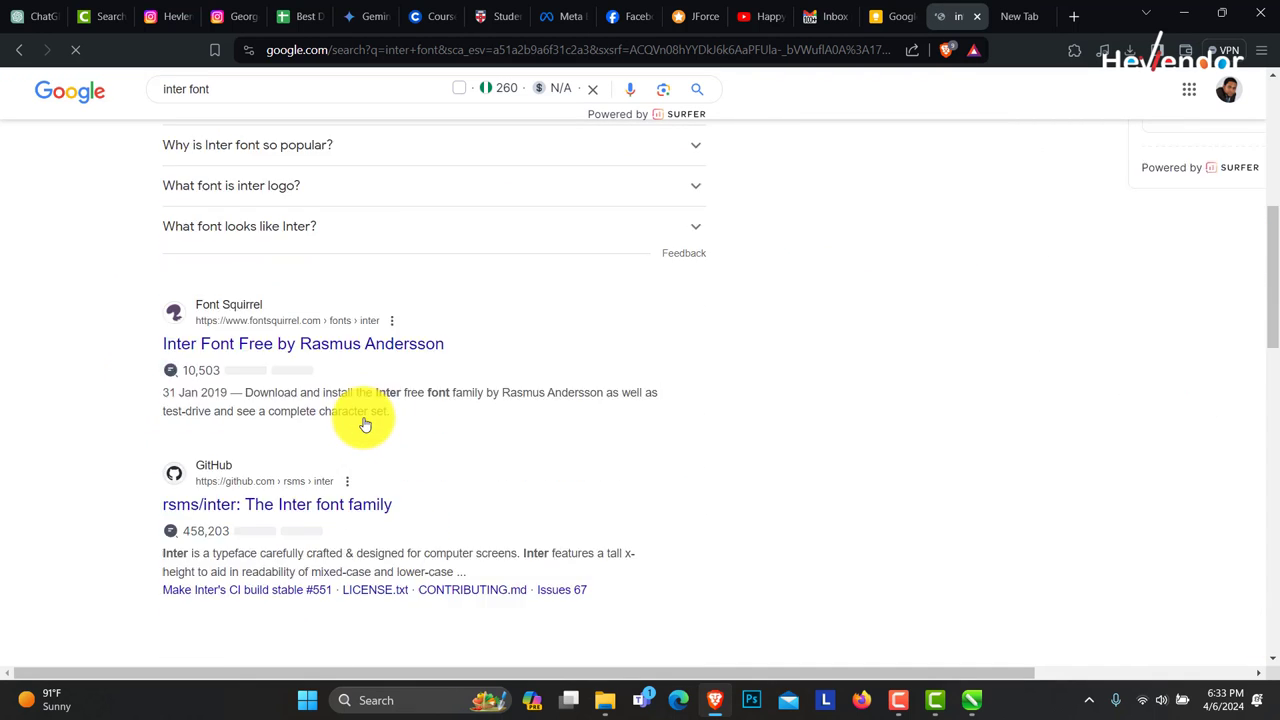
pyautogui.scroll(5, 408, 428)
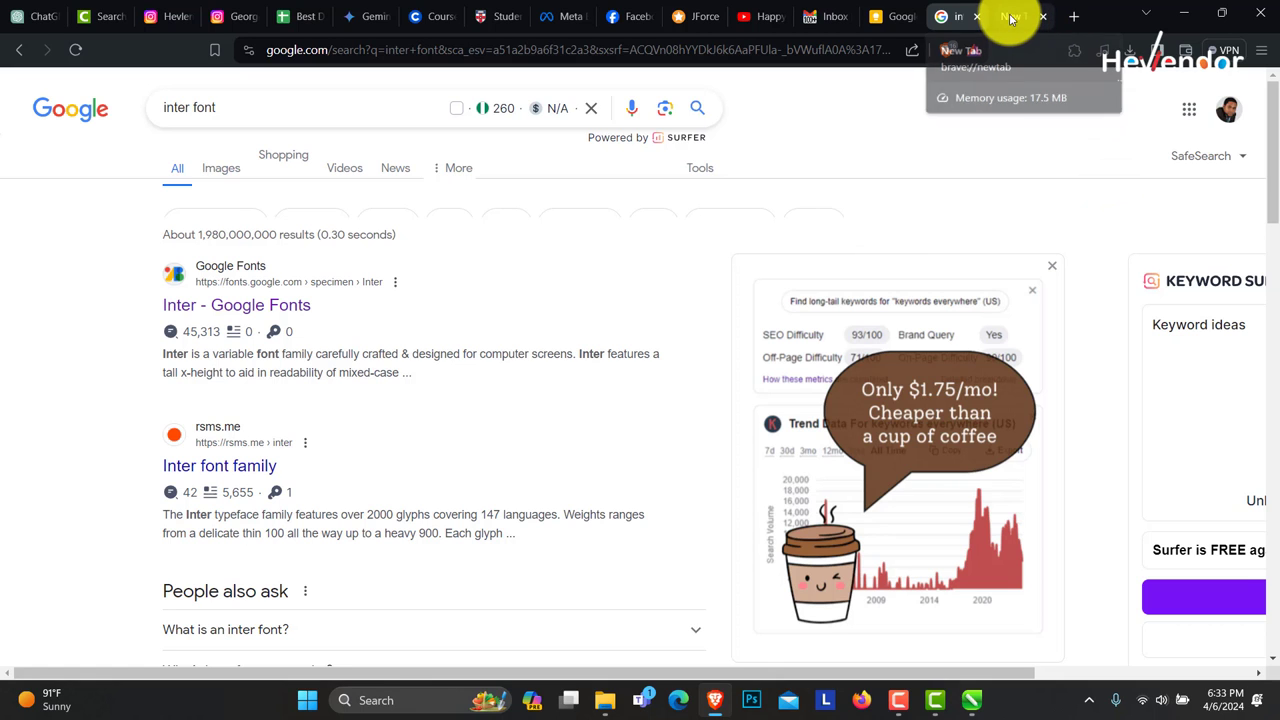
# Step: Minimize Brave, zoom out then in on the 264.46 pt 'inter' text, and select it
pyautogui.click(1186, 14)
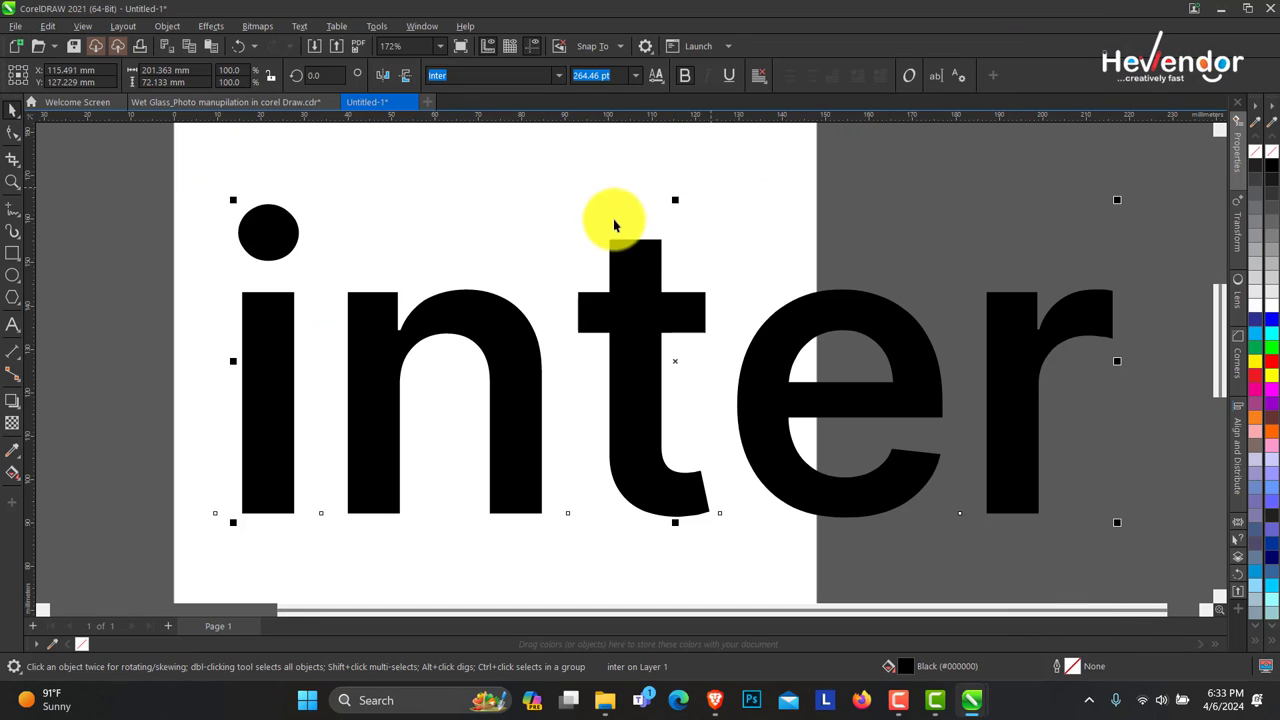
pyautogui.click(12, 181)
pyautogui.rightClick(420, 272)
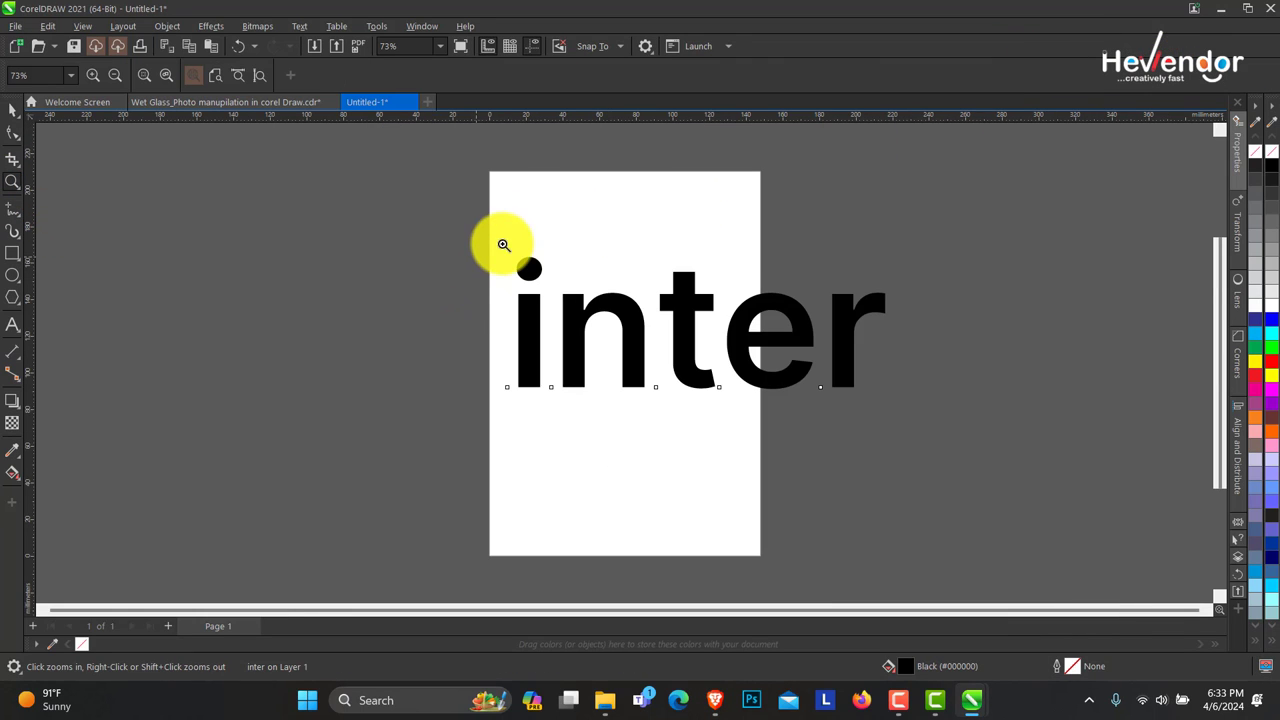
pyautogui.moveTo(466, 173); pyautogui.dragTo(937, 443)
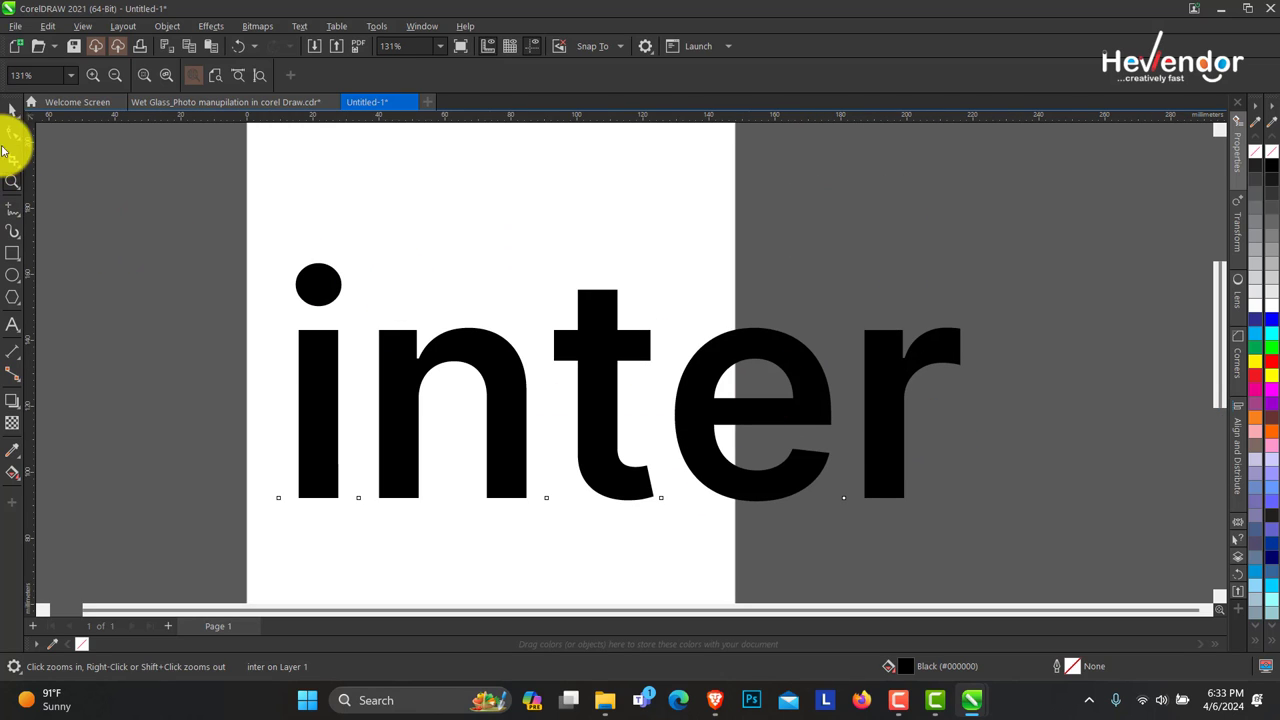
pyautogui.click(12, 110)
pyautogui.click(655, 423)
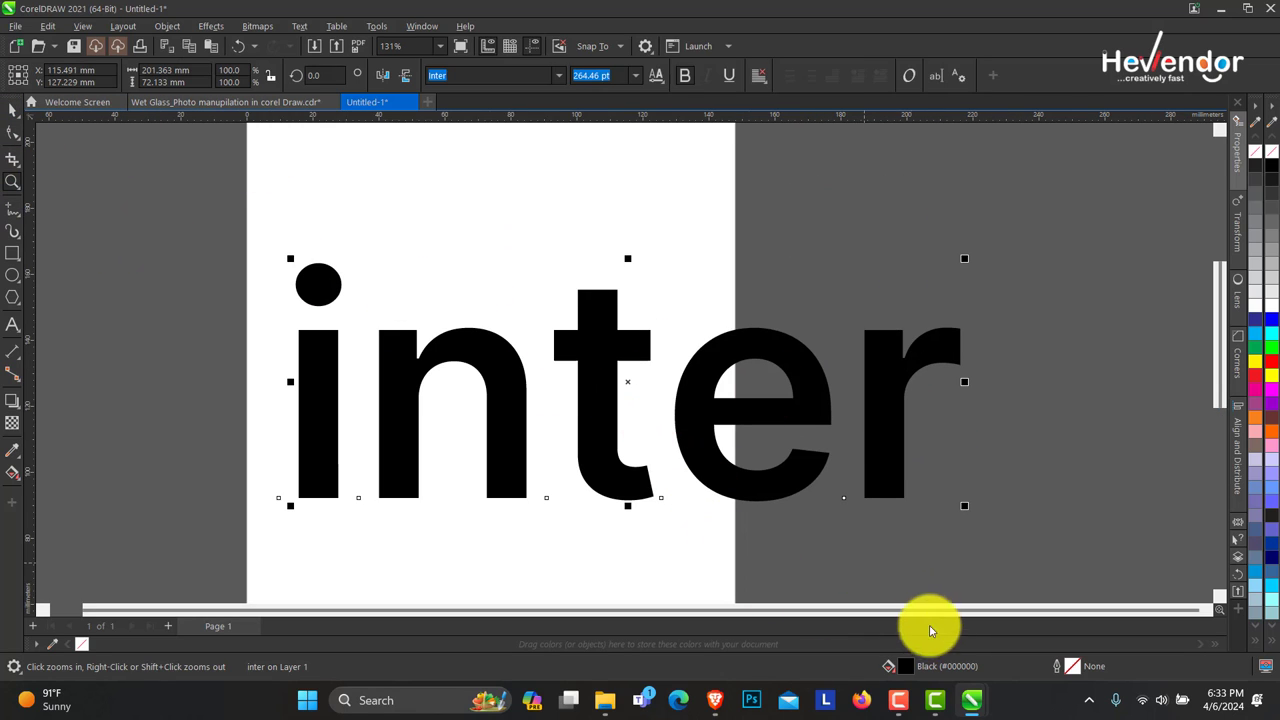